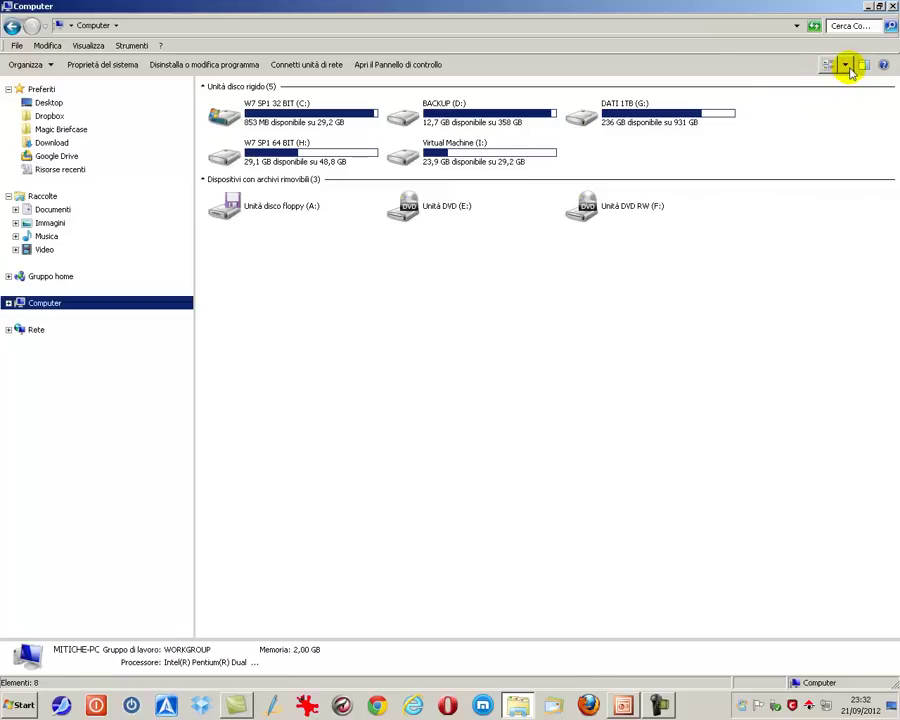
Switch the drive list in Computer to the Dettagli view.
{"action": "left_click", "coordinate": [844, 65]}
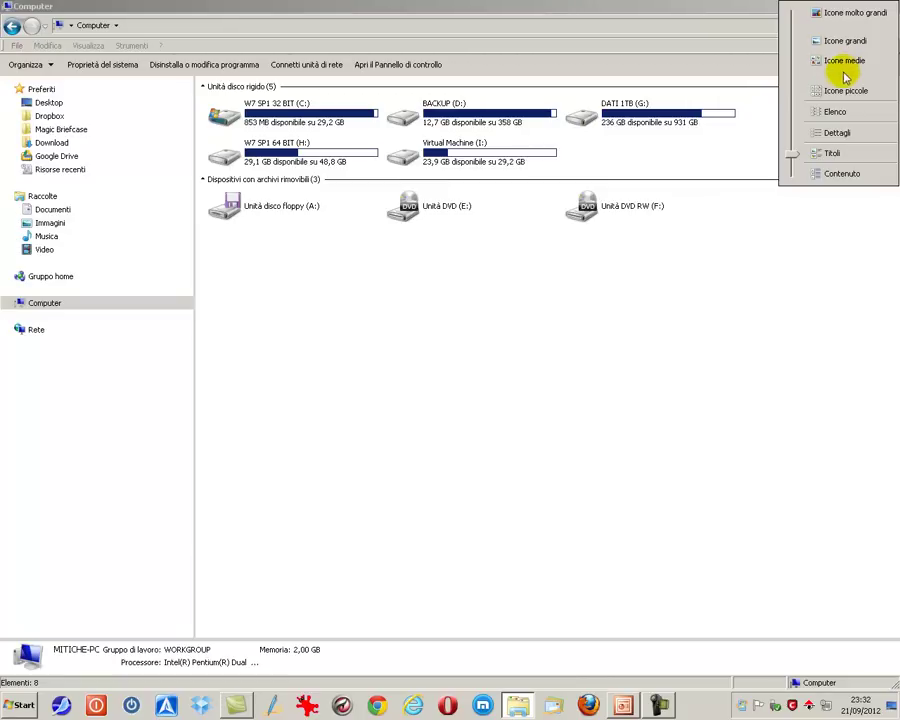
{"action": "left_click", "coordinate": [835, 133]}
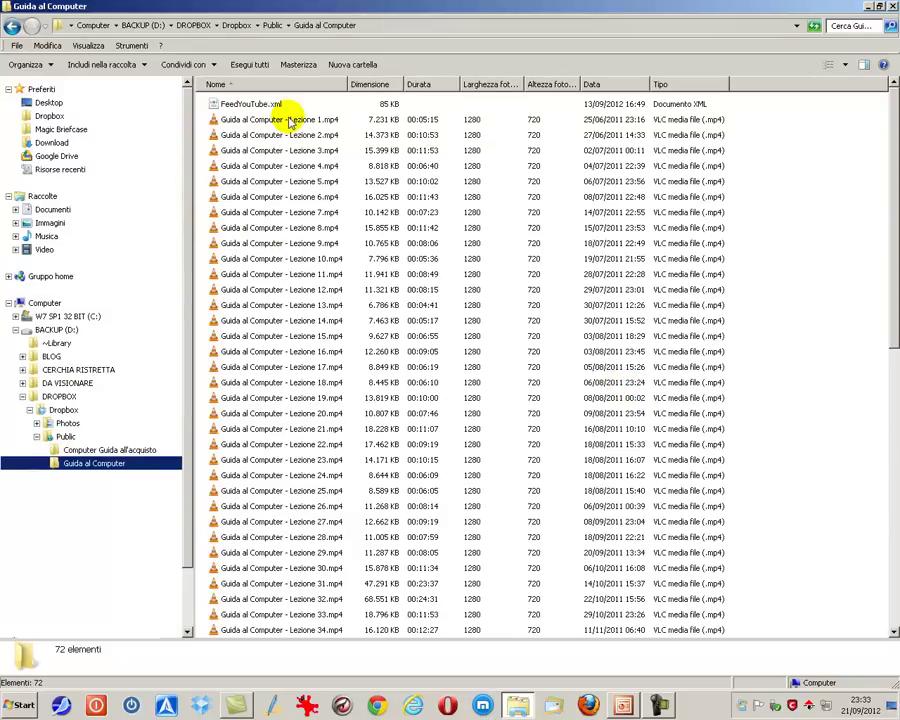
Sort the files in the Guida al Computer folder by Nome in descending order and return them to ascending order.
{"action": "left_click_drag", "start_coordinate": [893, 235], "coordinate": [891, 173]}
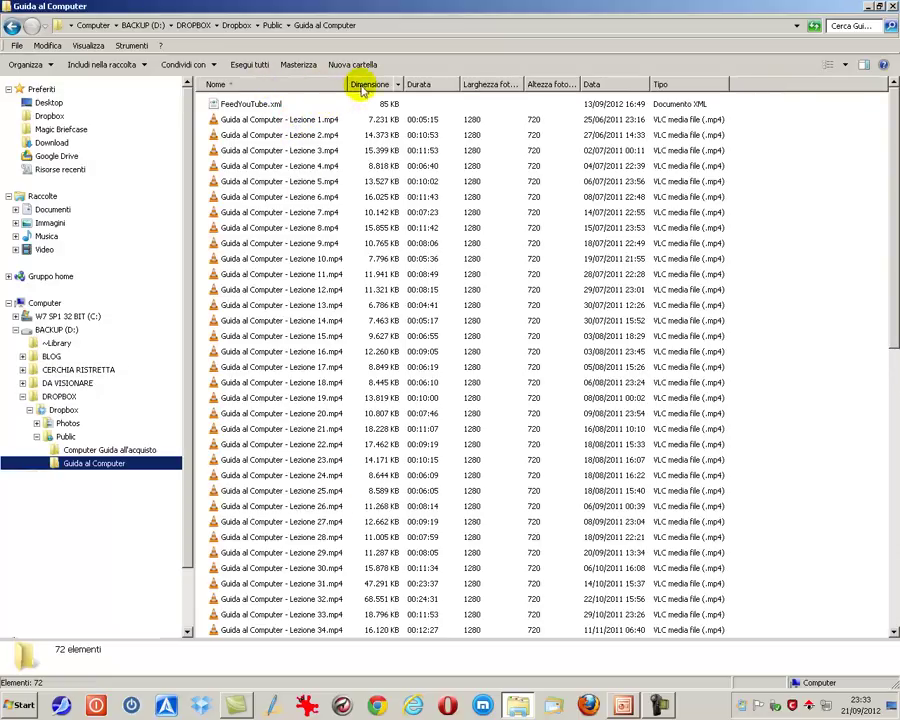
{"action": "left_click", "coordinate": [287, 86]}
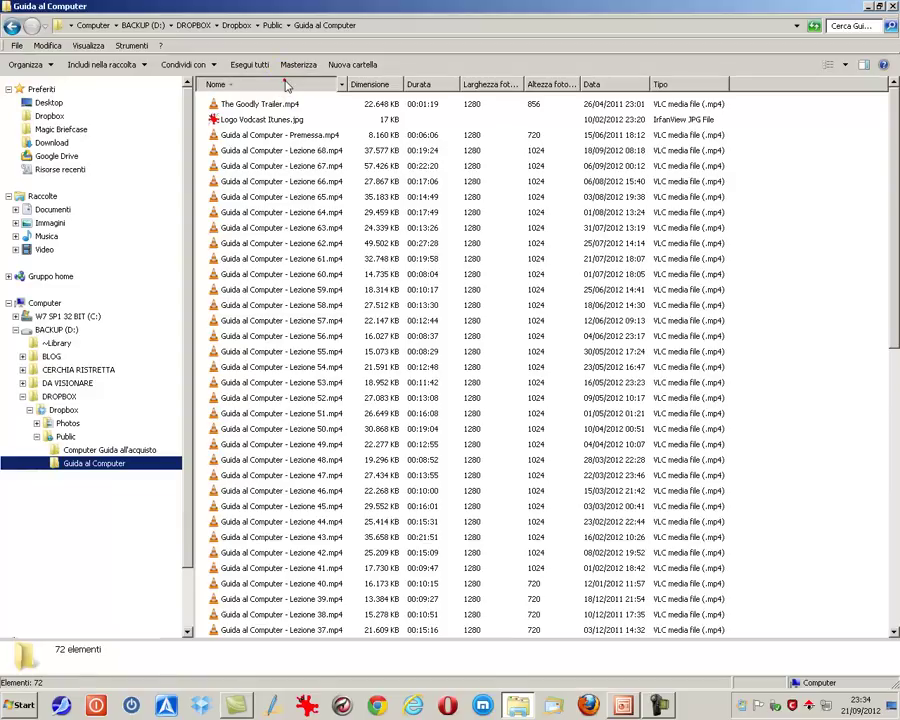
{"action": "left_click", "coordinate": [287, 86]}
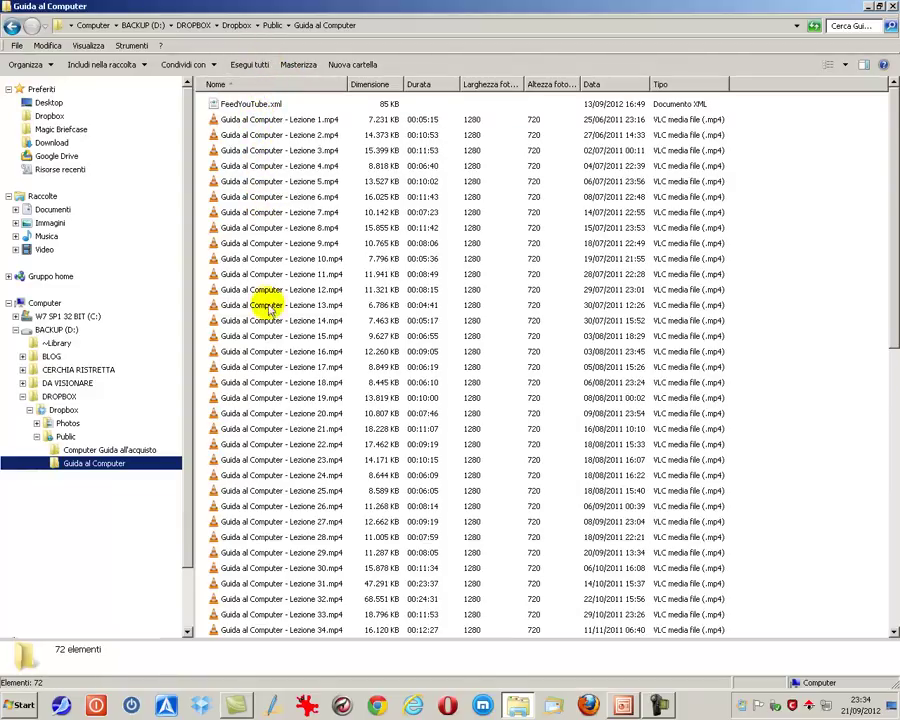
Sort the files by Dimensione in descending and ascending order, and by Durata with the longest first.
{"action": "left_click", "coordinate": [367, 86]}
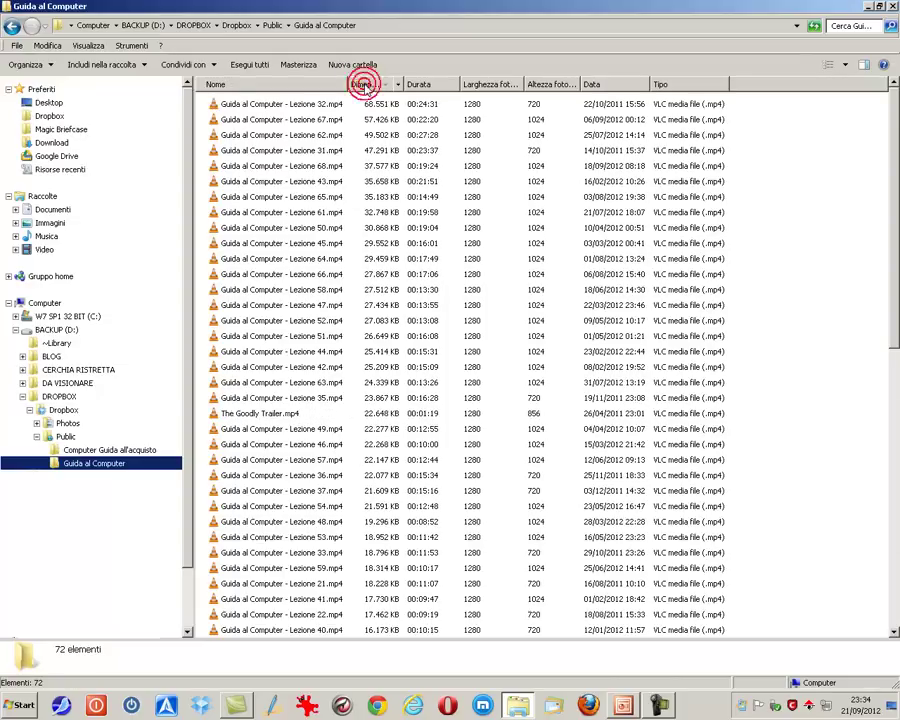
{"action": "left_click", "coordinate": [362, 85]}
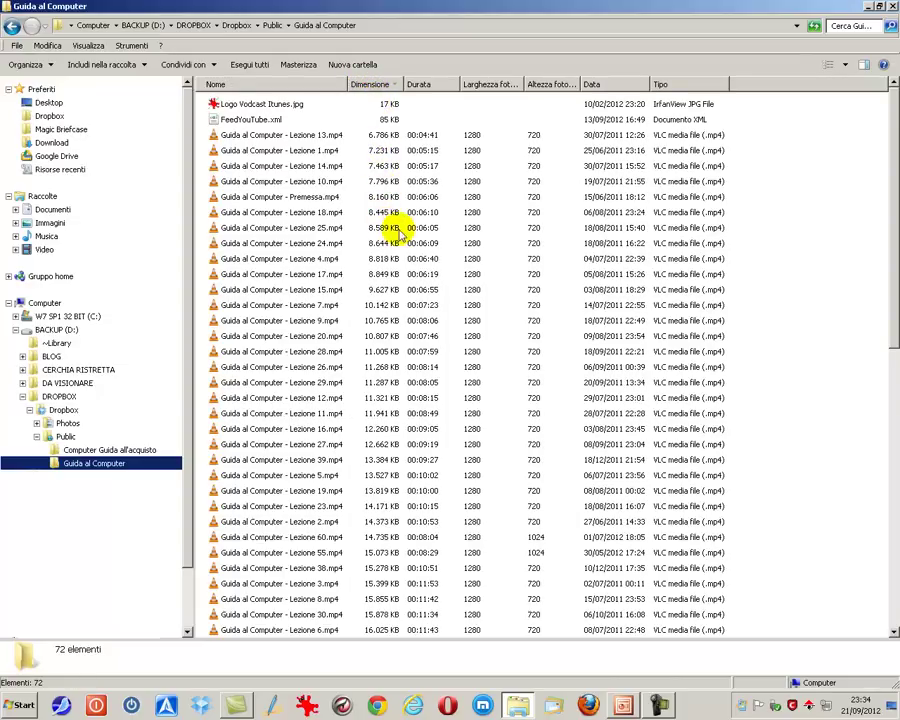
{"action": "left_click", "coordinate": [420, 86]}
{"action": "left_click", "coordinate": [420, 86]}
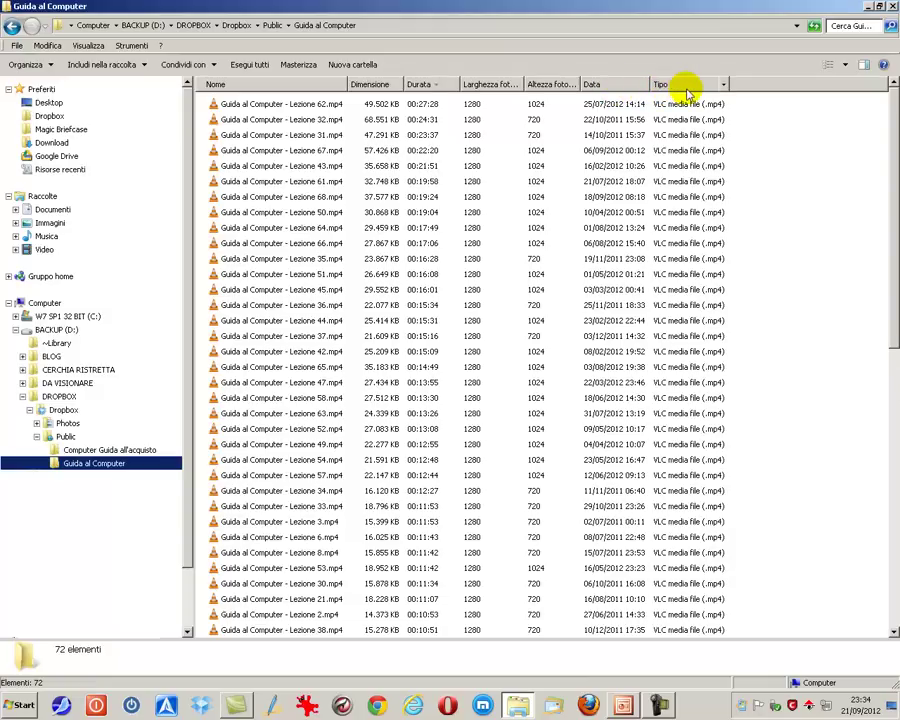
Adjust the width of the Nome column, and widen the Larghezza fotogramma column and fit it to its content.
{"action": "left_click_drag", "start_coordinate": [348, 83], "coordinate": [438, 84]}
{"action": "left_click_drag", "start_coordinate": [556, 85], "coordinate": [610, 87]}
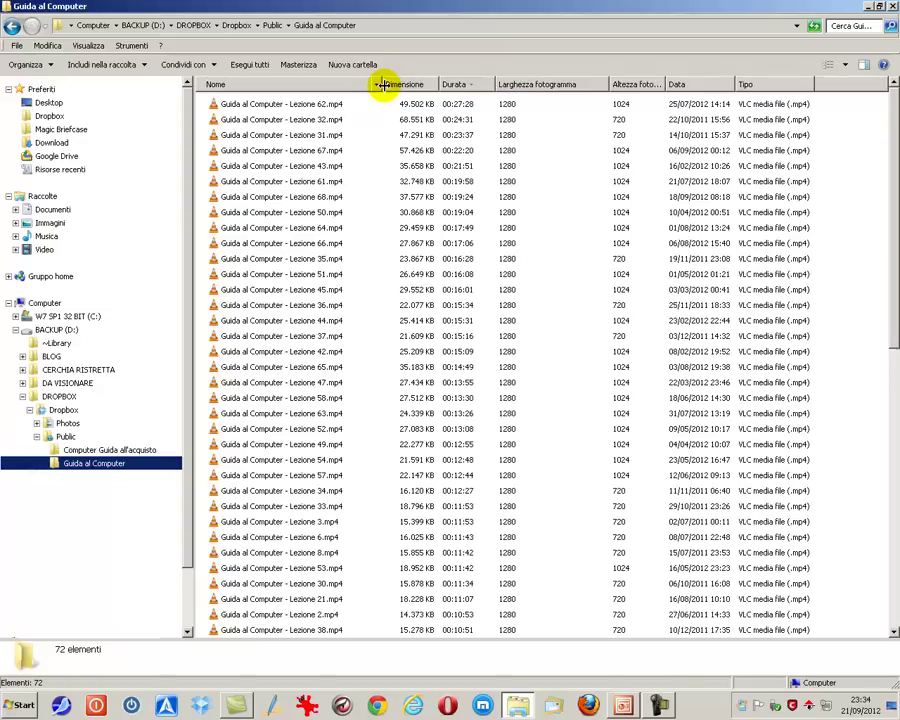
{"action": "left_click_drag", "start_coordinate": [383, 85], "coordinate": [349, 85]}
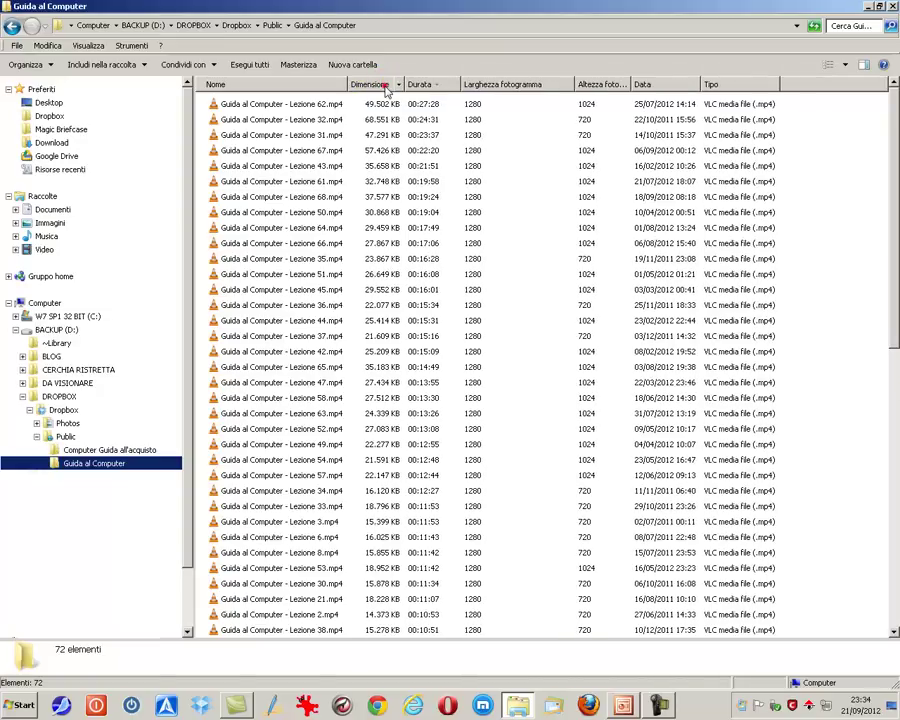
{"action": "double_click", "coordinate": [574, 86]}
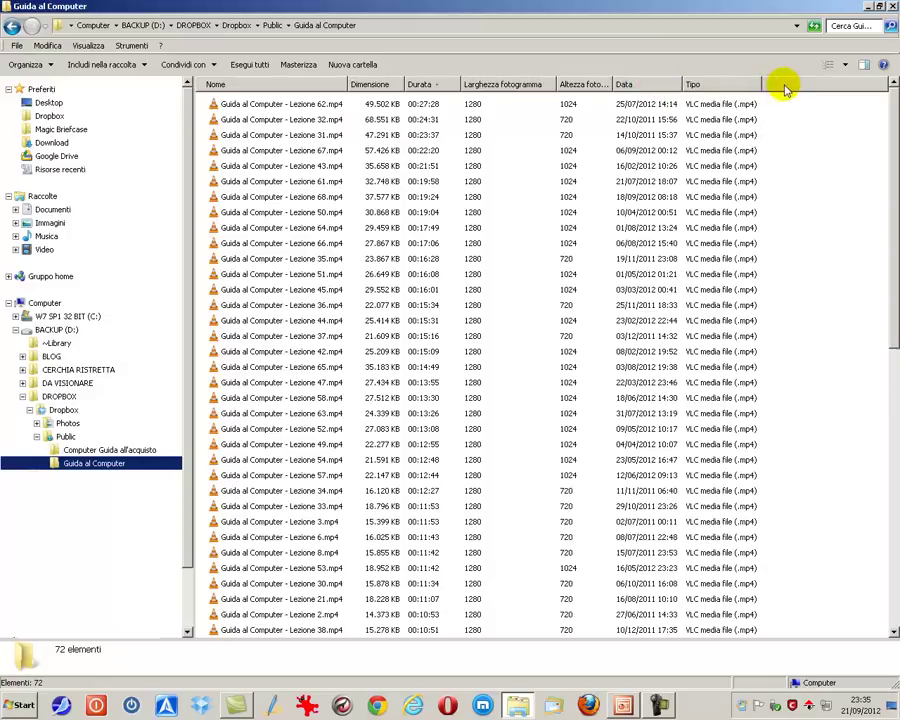
Fit the width of all columns to their content and sort the files by Nome in ascending order.
{"action": "right_click", "coordinate": [650, 89]}
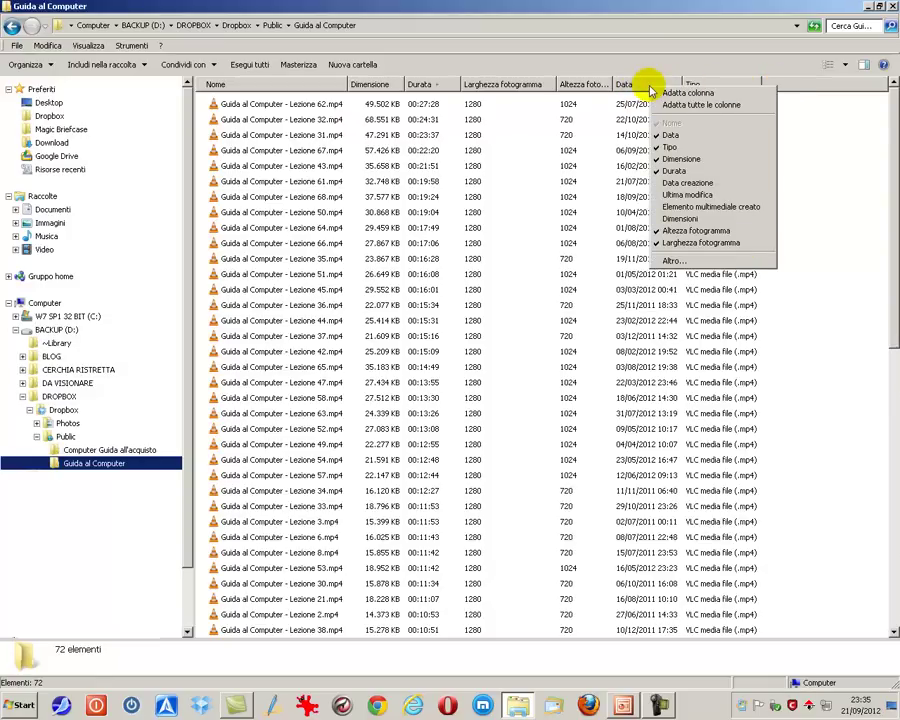
{"action": "left_click", "coordinate": [699, 105]}
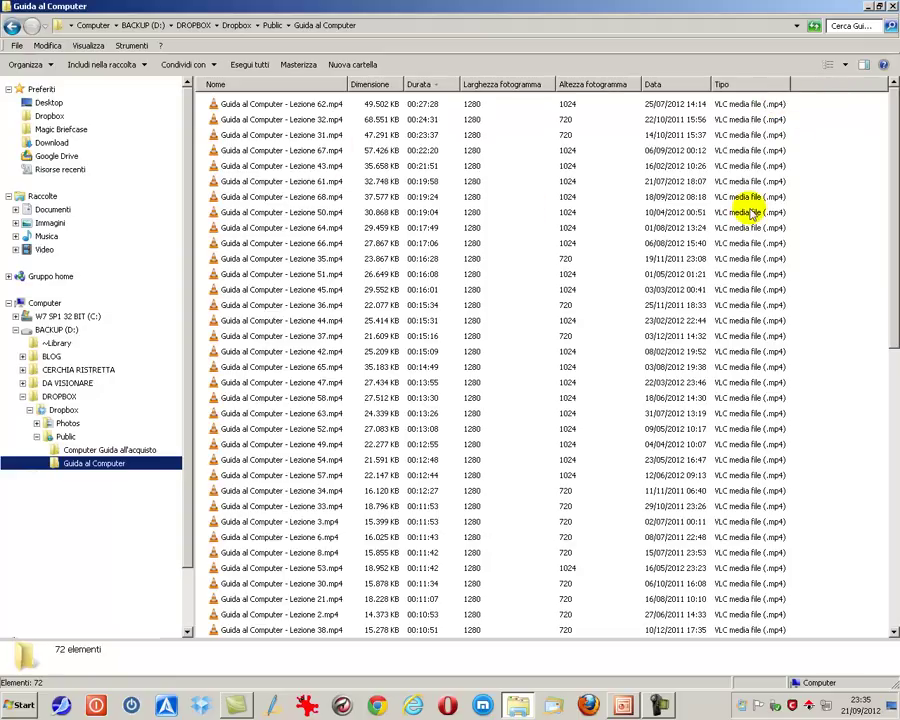
{"action": "left_click", "coordinate": [297, 88]}
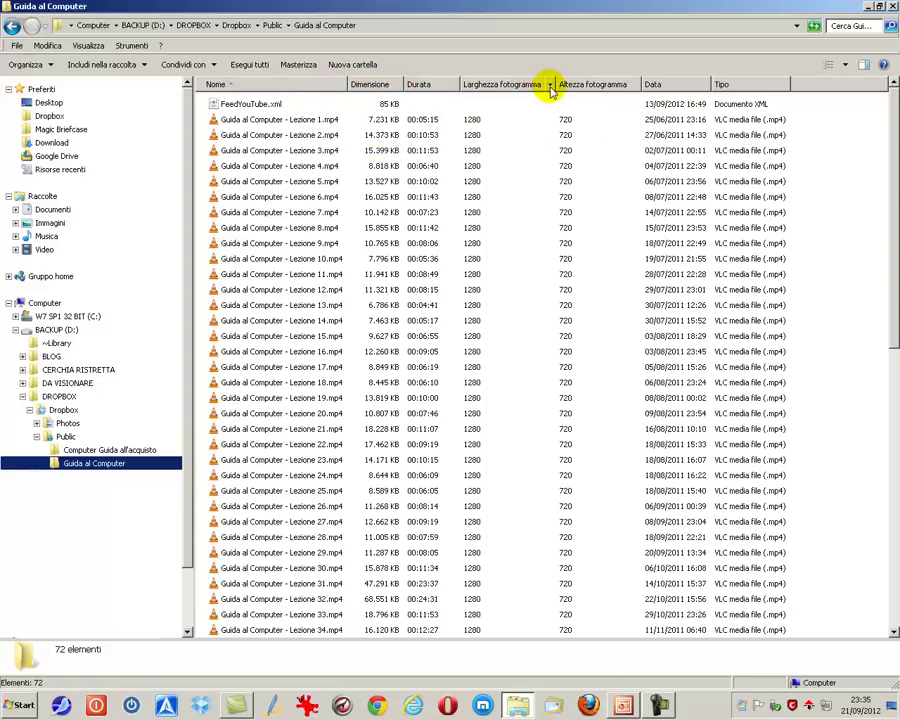
Filter the files to names in the A – H group and remove that filter.
{"action": "left_click", "coordinate": [342, 87]}
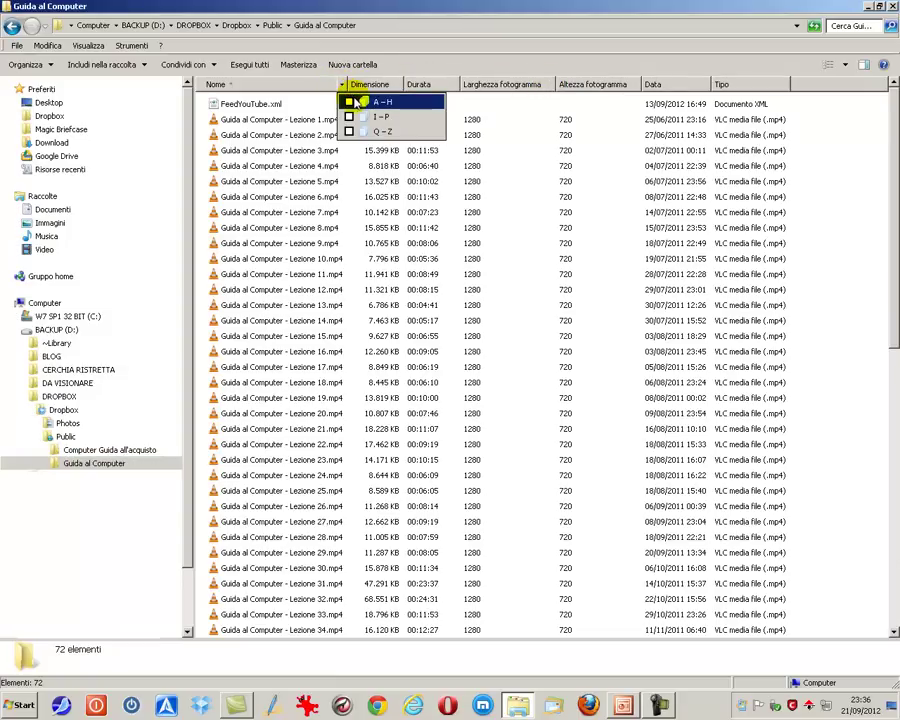
{"action": "left_click", "coordinate": [348, 103]}
{"action": "left_click", "coordinate": [348, 103]}
{"action": "left_click", "coordinate": [439, 85]}
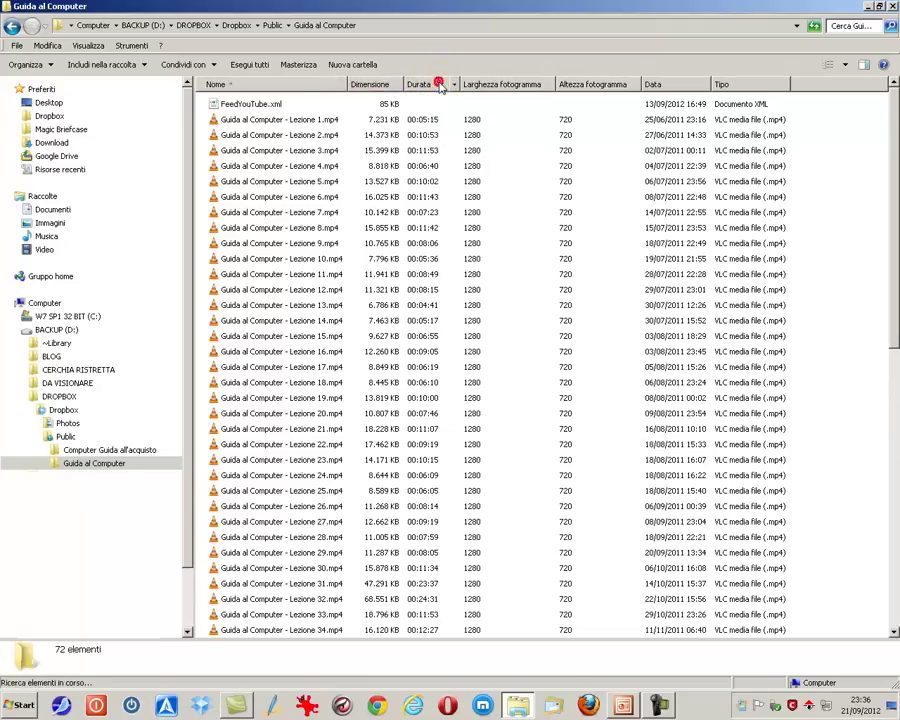
Examine the filter options of the Dimensione, Data and Tipo columns, and restore ascending sorting by Nome.
{"action": "left_click", "coordinate": [397, 84]}
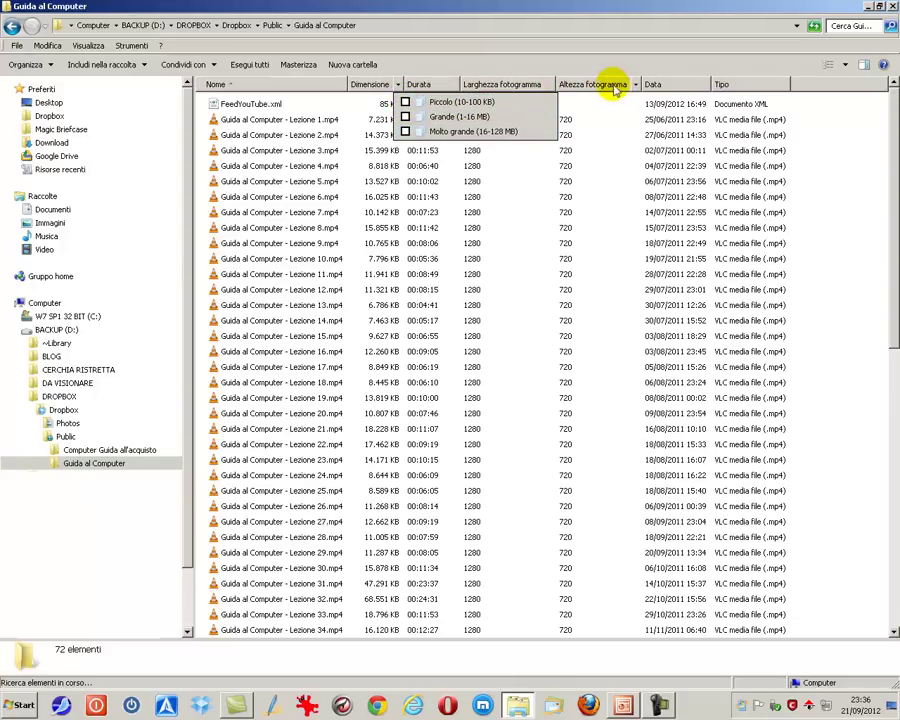
{"action": "left_click", "coordinate": [707, 86]}
{"action": "left_click", "coordinate": [707, 86]}
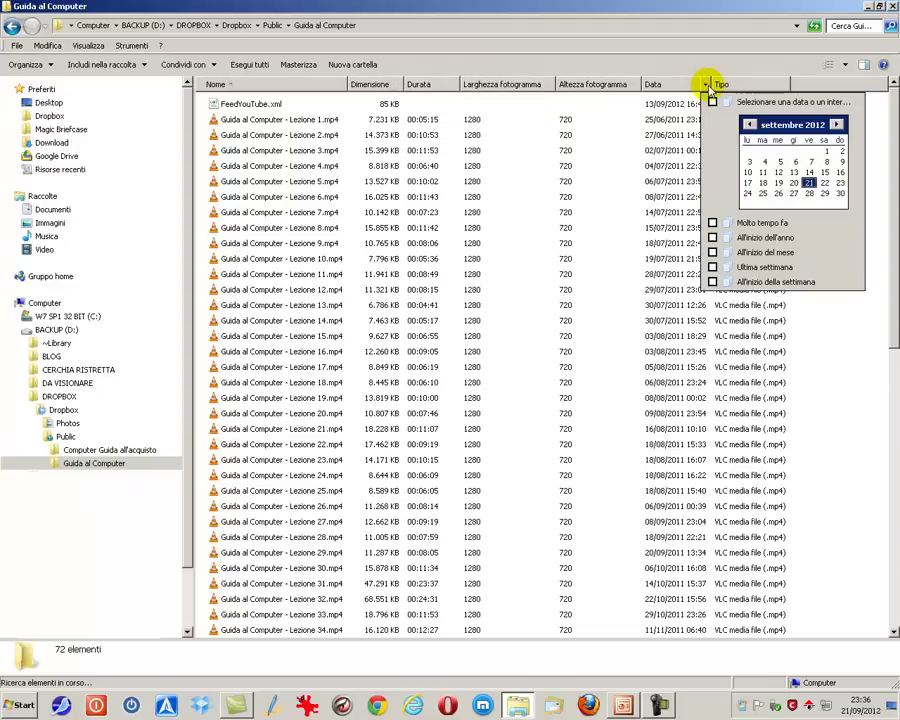
{"action": "left_click", "coordinate": [739, 86]}
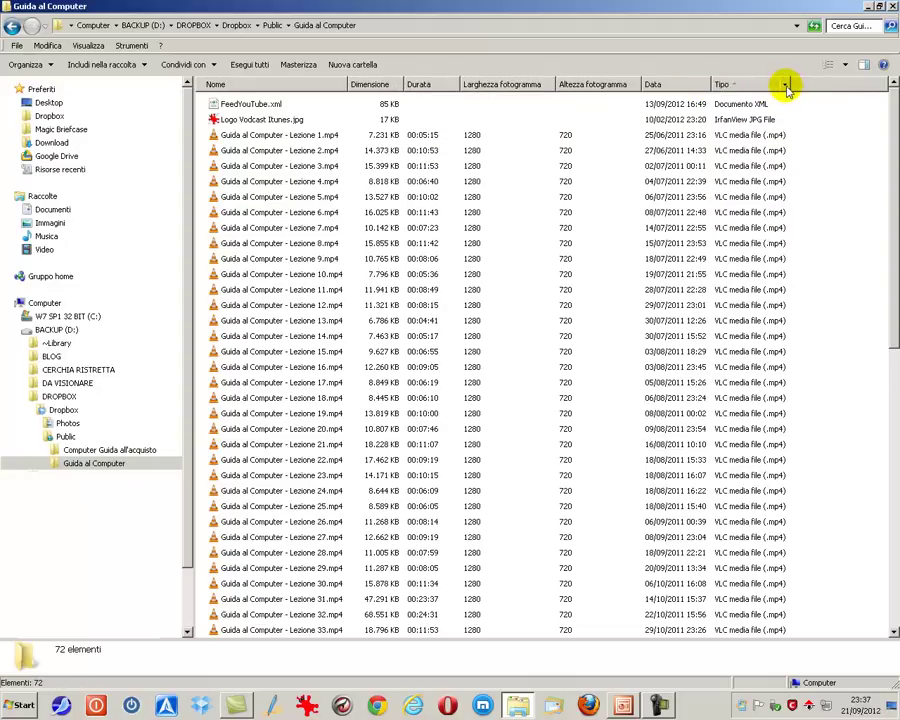
{"action": "left_click", "coordinate": [785, 84]}
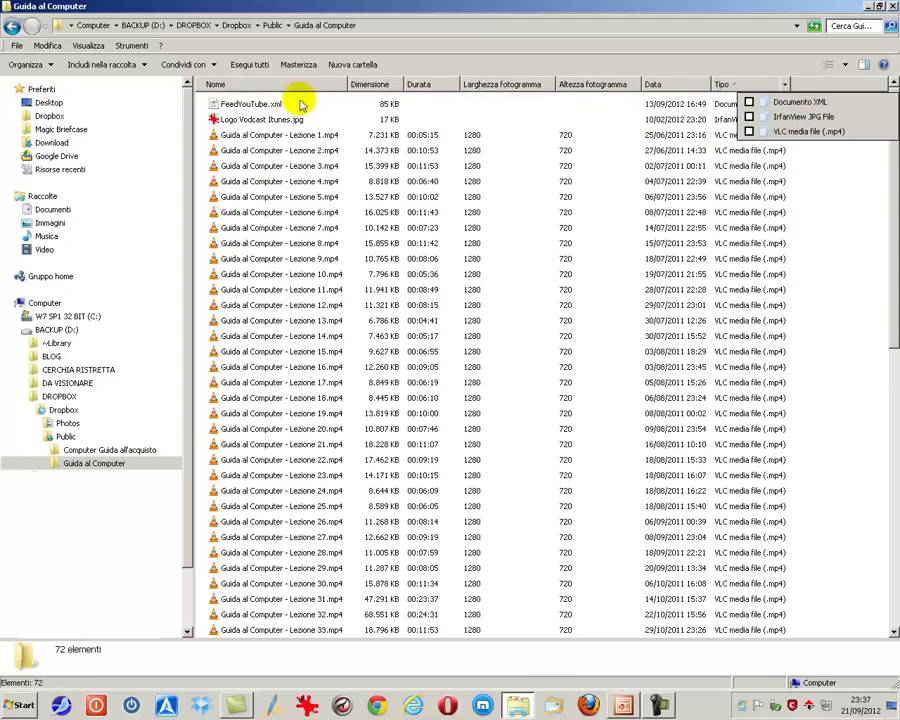
{"action": "left_click", "coordinate": [240, 86]}
{"action": "left_click", "coordinate": [250, 88]}
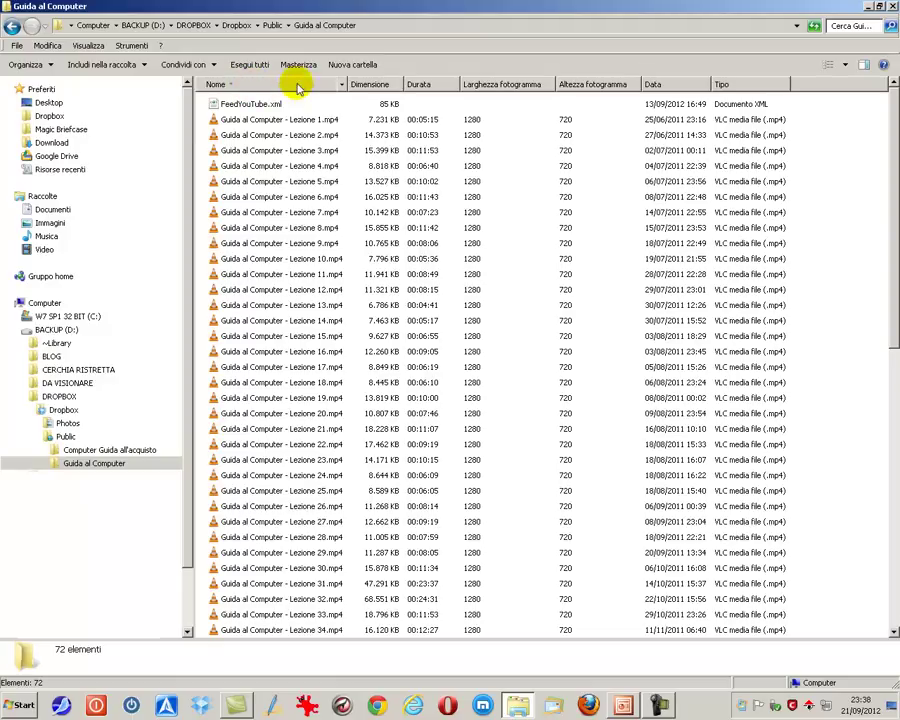
Filter the files by the durations Breve (1-5 min) and Medio (5-30 min), and clear both filters.
{"action": "left_click", "coordinate": [455, 85]}
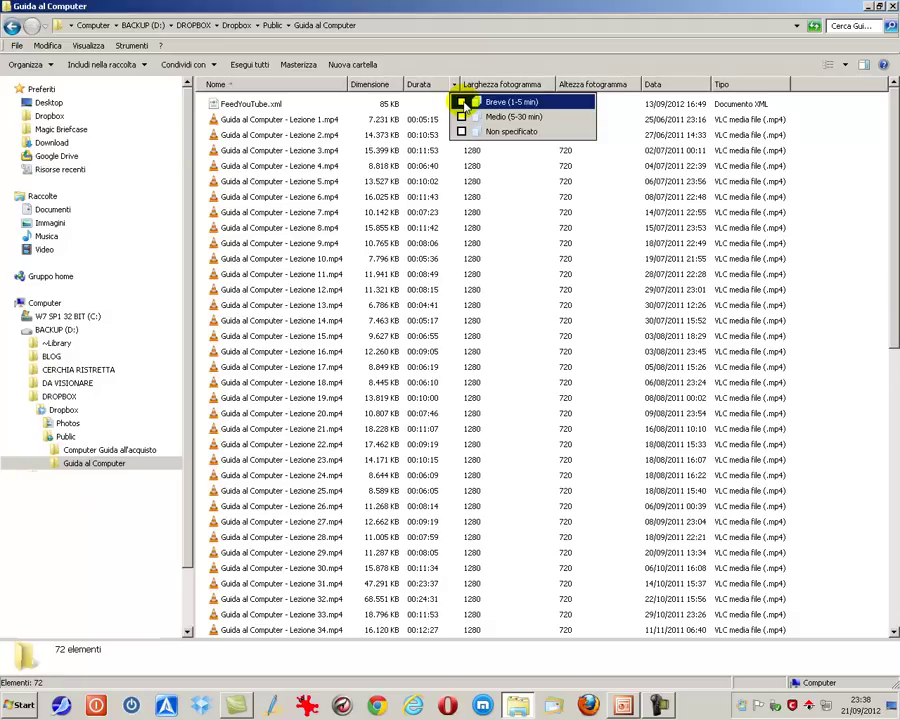
{"action": "left_click", "coordinate": [461, 103]}
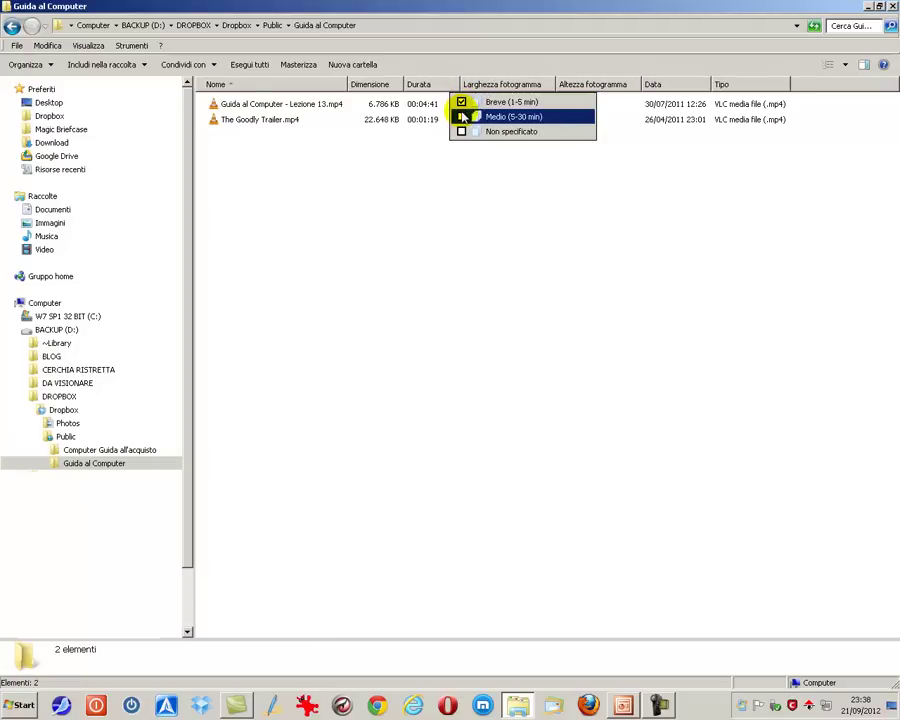
{"action": "left_click", "coordinate": [461, 117]}
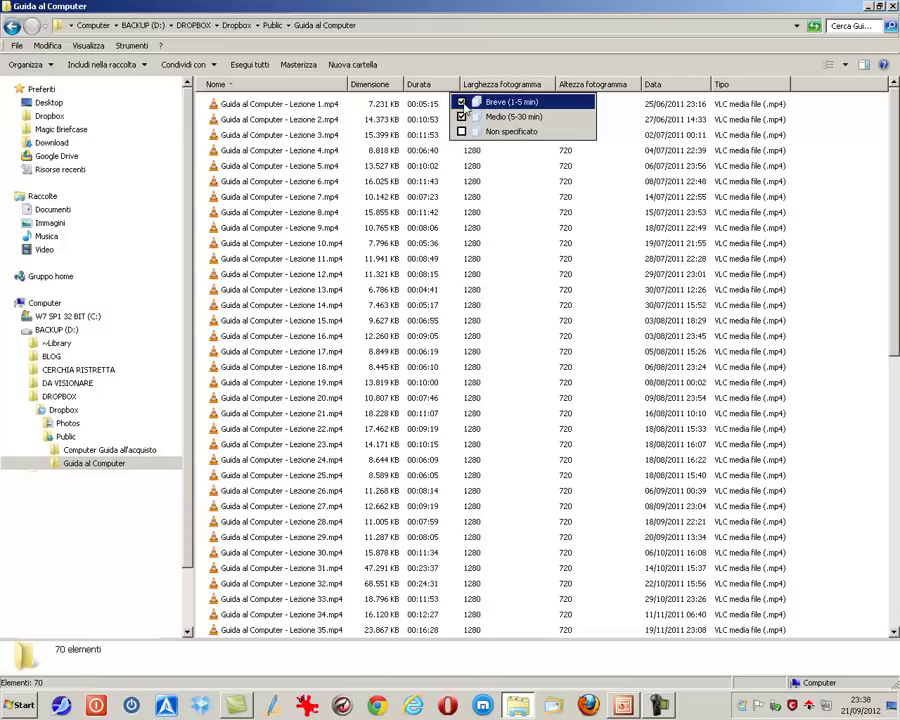
{"action": "left_click", "coordinate": [462, 102]}
{"action": "left_click", "coordinate": [463, 117]}
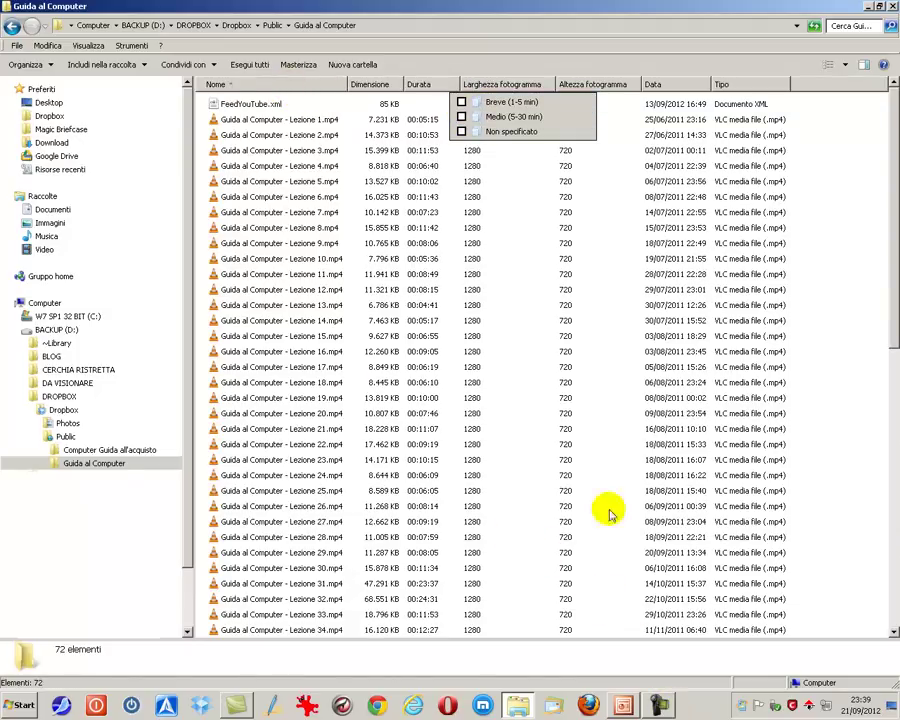
{"action": "left_click", "coordinate": [288, 88]}
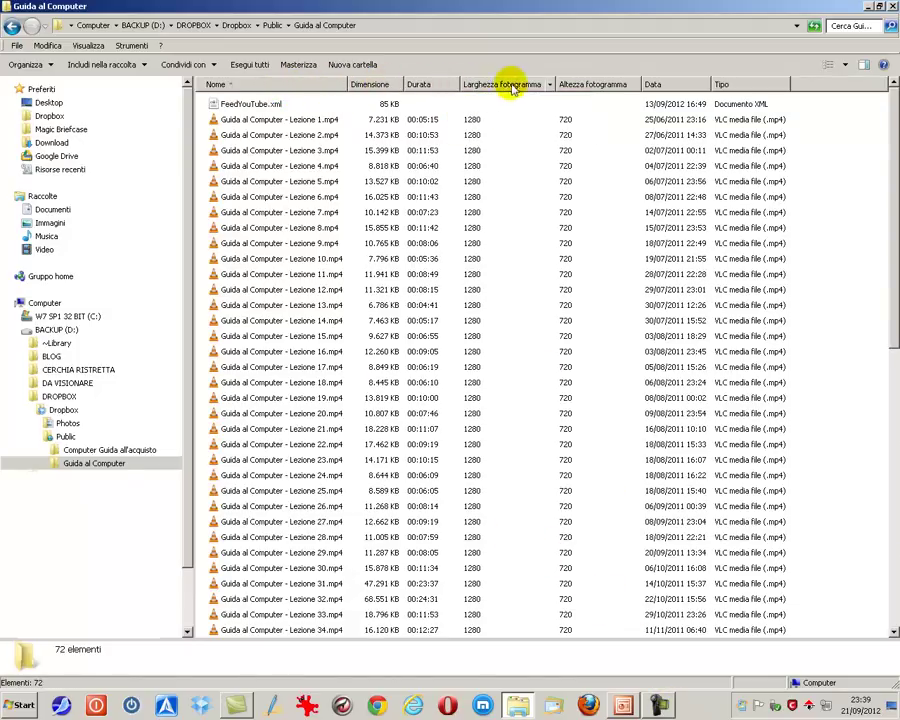
Add the Album, Allegati and Alternativo detail columns to the file list.
{"action": "right_click", "coordinate": [443, 88]}
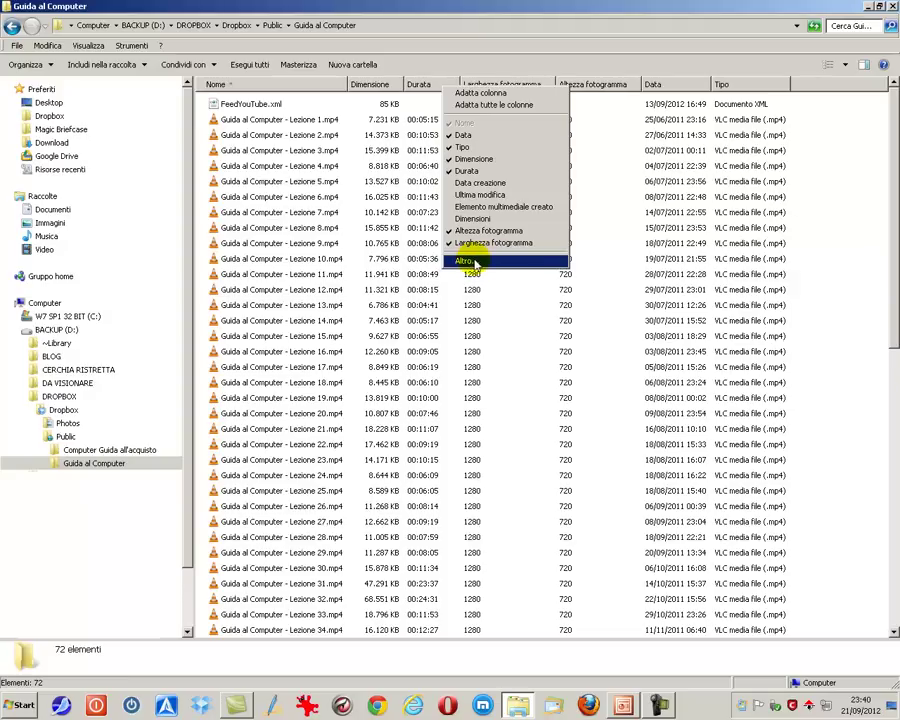
{"action": "left_click", "coordinate": [475, 263]}
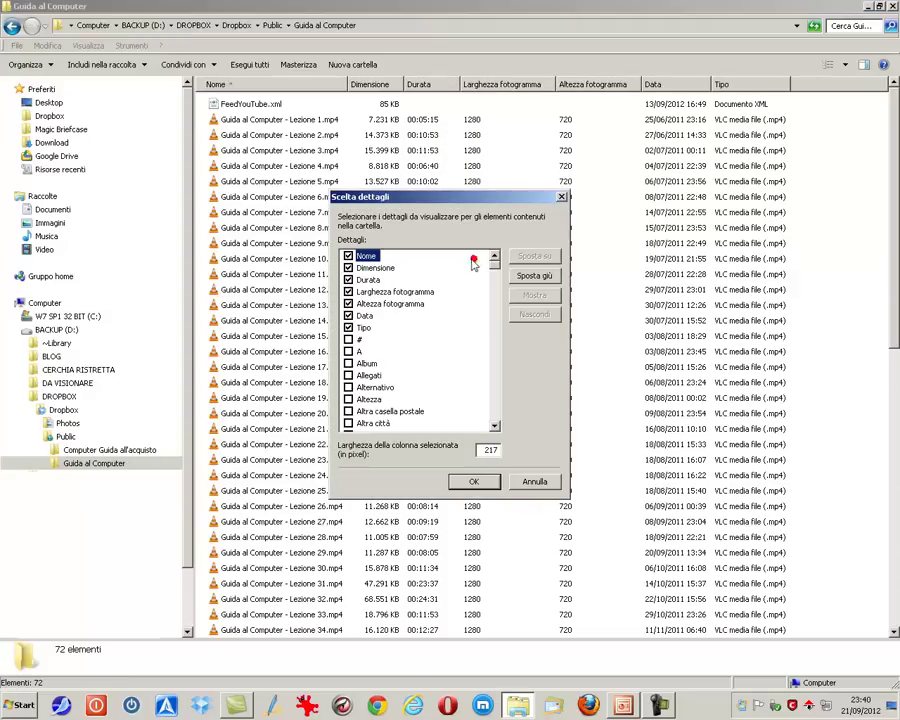
{"action": "scroll", "coordinate": [498, 285], "scroll_direction": "down", "scroll_amount": 10}
{"action": "left_click_drag", "start_coordinate": [498, 287], "coordinate": [494, 256]}
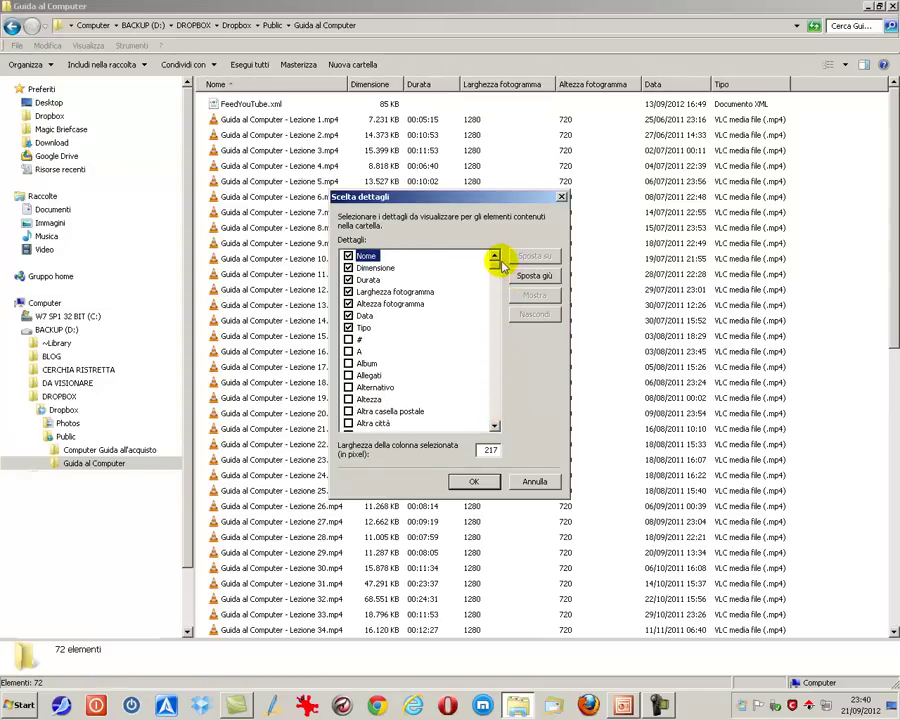
{"action": "left_click", "coordinate": [348, 363]}
{"action": "left_click", "coordinate": [348, 375]}
{"action": "left_click", "coordinate": [348, 387]}
{"action": "left_click", "coordinate": [474, 484]}
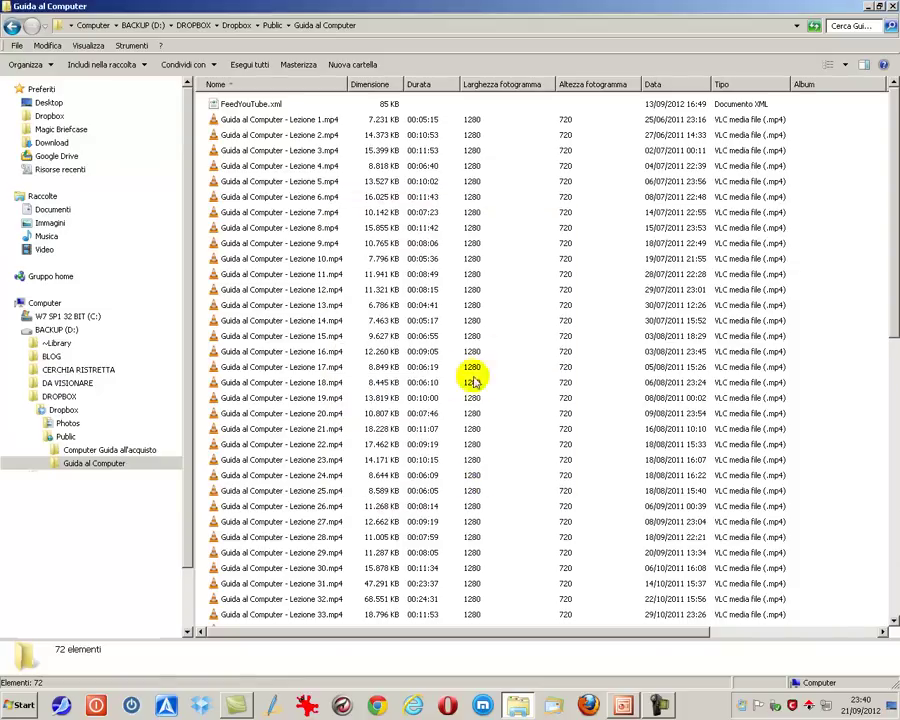
{"action": "left_click_drag", "start_coordinate": [669, 633], "coordinate": [535, 638]}
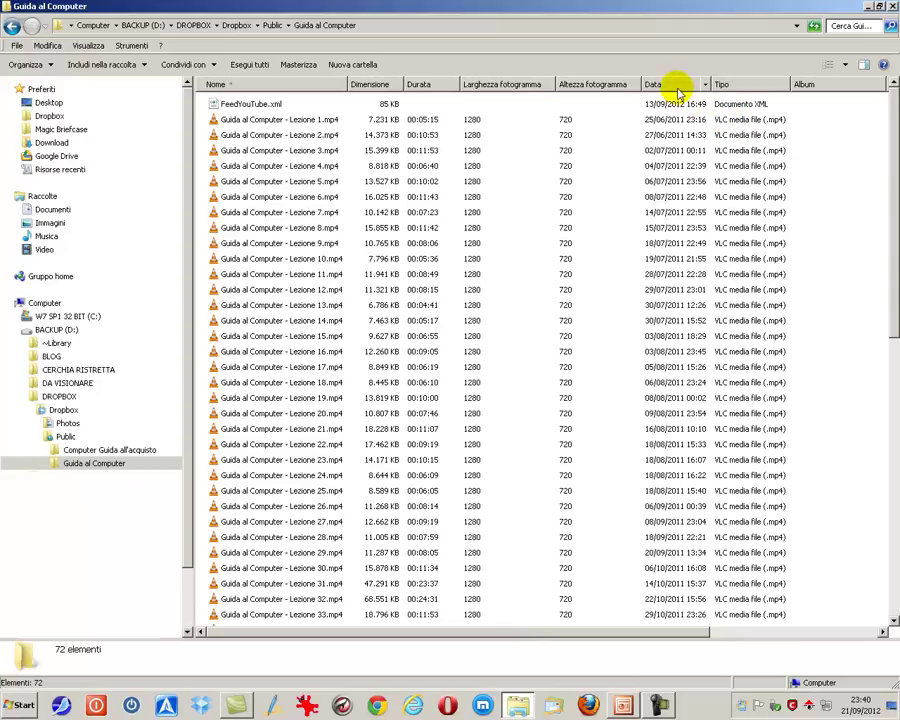
Move the Data column ahead of Altezza fotogramma, and place Dimensione and Durata after Larghezza fotogramma.
{"action": "left_click_drag", "start_coordinate": [675, 85], "coordinate": [568, 86]}
{"action": "left_click_drag", "start_coordinate": [428, 84], "coordinate": [532, 84]}
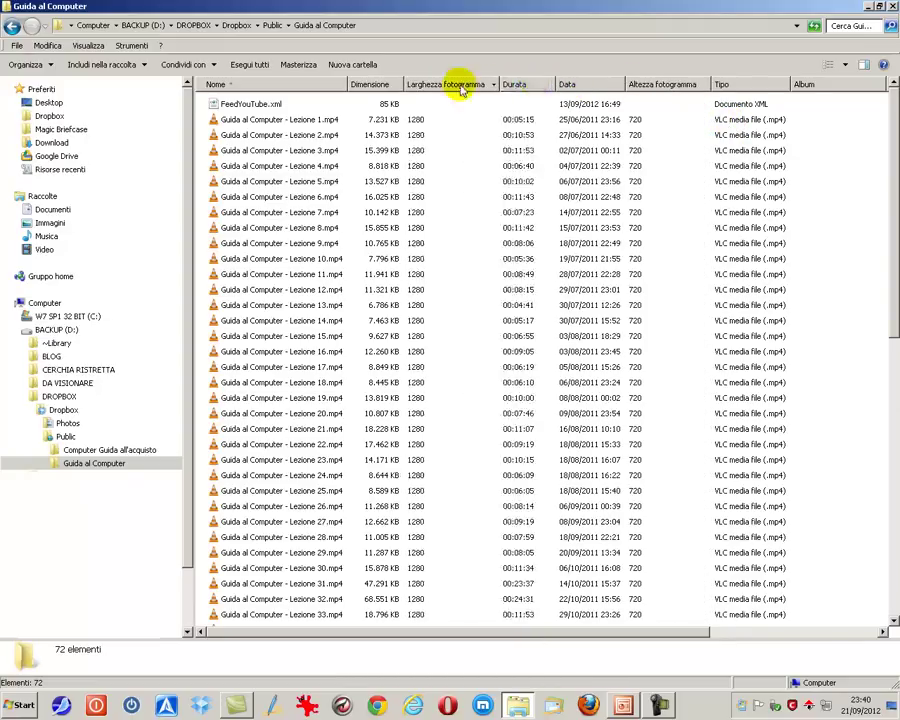
{"action": "left_click_drag", "start_coordinate": [278, 89], "coordinate": [468, 86]}
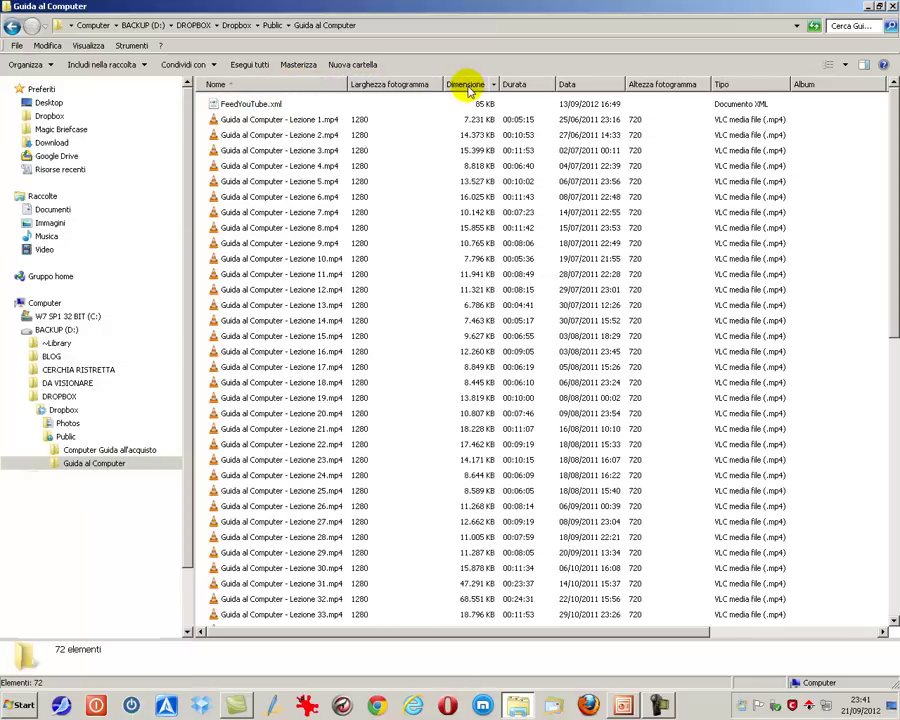
Reorder the columns back to Nome, Dimensione, Durata, Larghezza fotogramma, Altezza fotogramma, Data and Tipo.
{"action": "left_click_drag", "start_coordinate": [385, 88], "coordinate": [463, 93]}
{"action": "left_click_drag", "start_coordinate": [530, 86], "coordinate": [420, 108]}
{"action": "left_click_drag", "start_coordinate": [609, 88], "coordinate": [562, 86]}
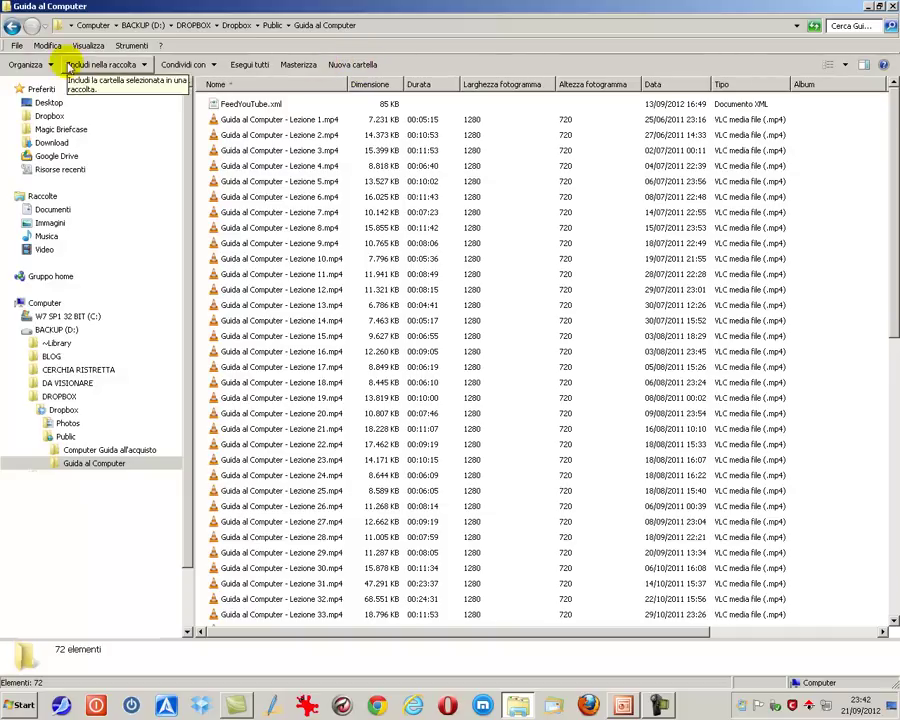
Hide the menu bar (Barra dei menu) through the layout options and show it again.
{"action": "left_click", "coordinate": [50, 65]}
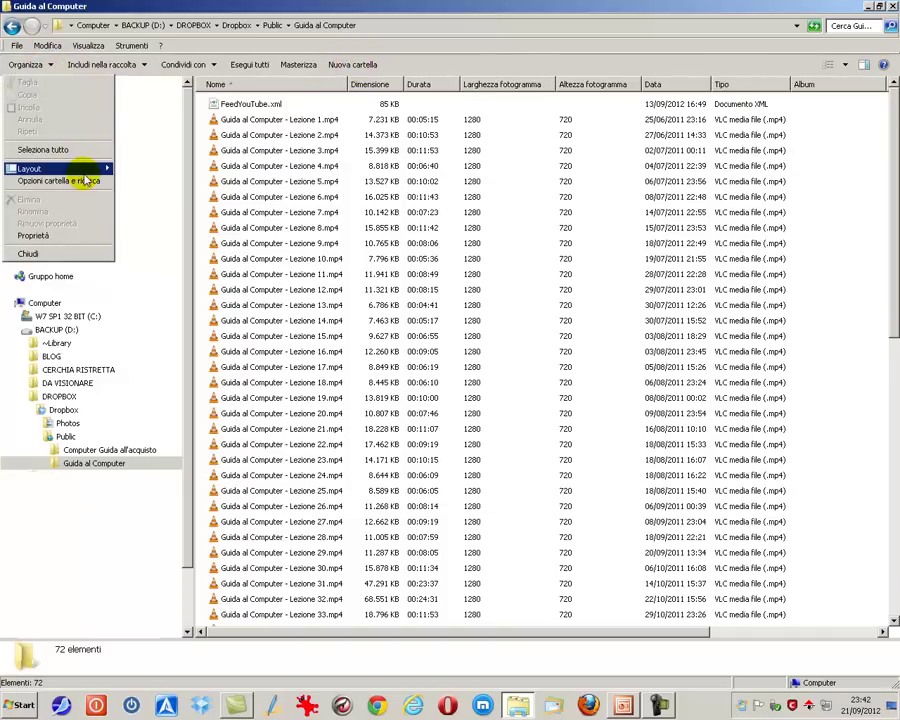
{"action": "mouse_move", "coordinate": [100, 168]}
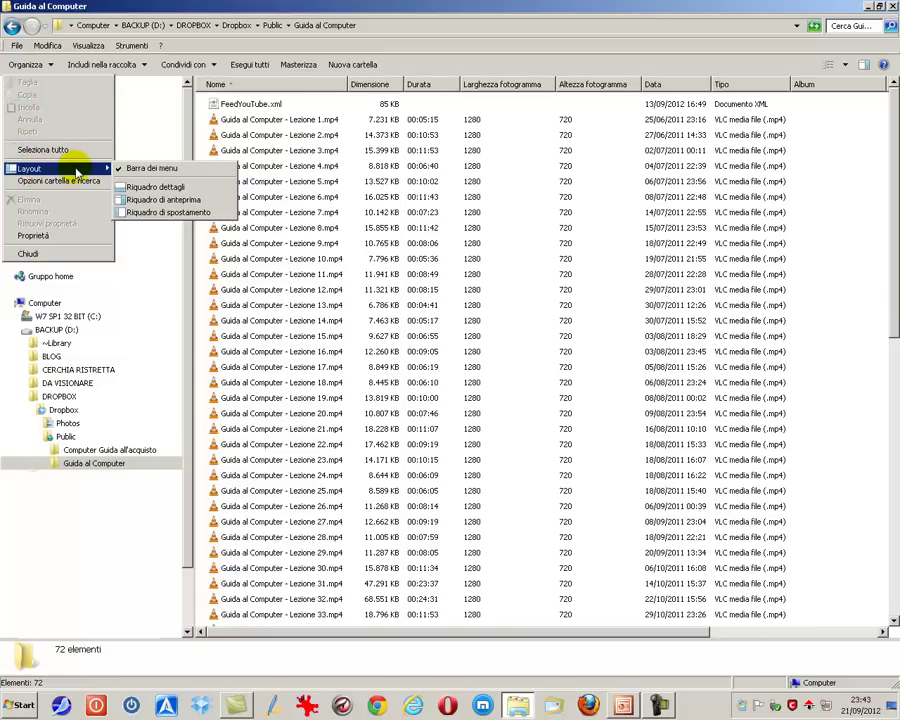
{"action": "left_click", "coordinate": [152, 169]}
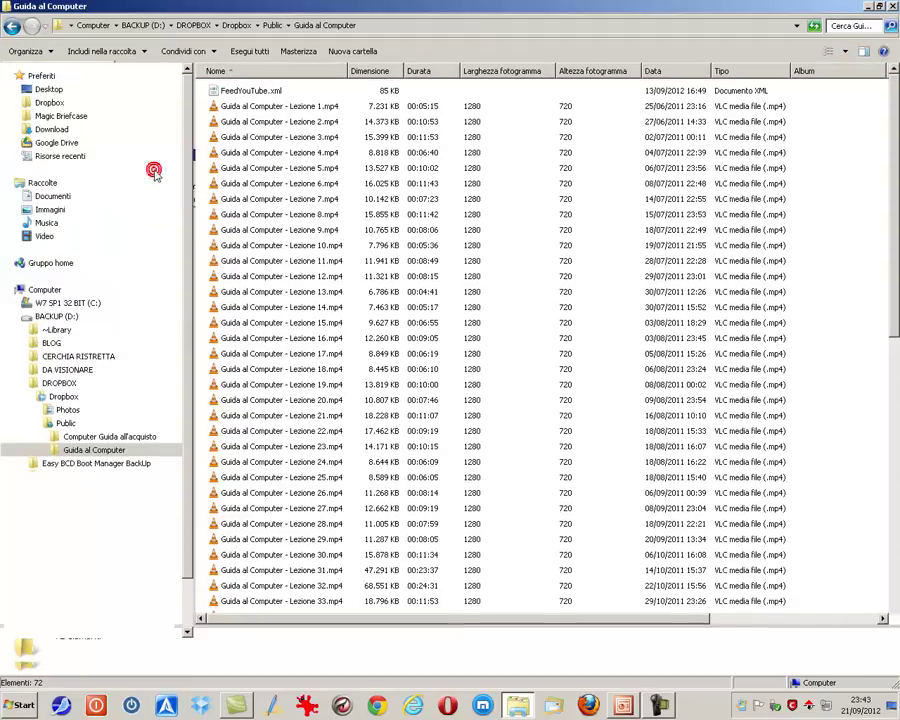
{"action": "left_click", "coordinate": [48, 51]}
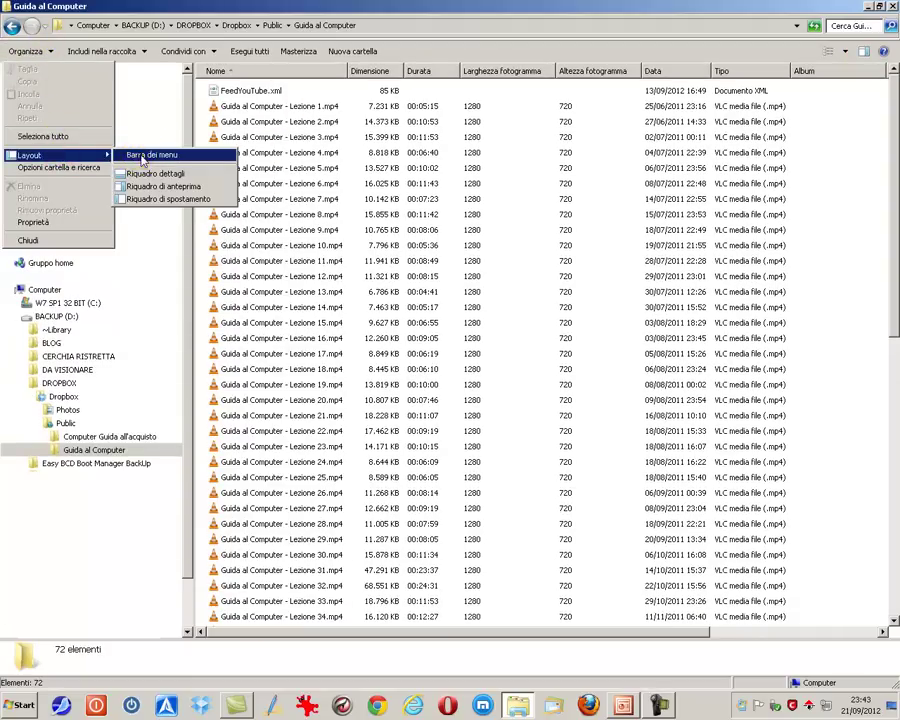
{"action": "left_click", "coordinate": [136, 155]}
Examine the File, Modifica, Visualizza, Strumenti and help commands available with no file selected.
{"action": "left_click", "coordinate": [14, 46]}
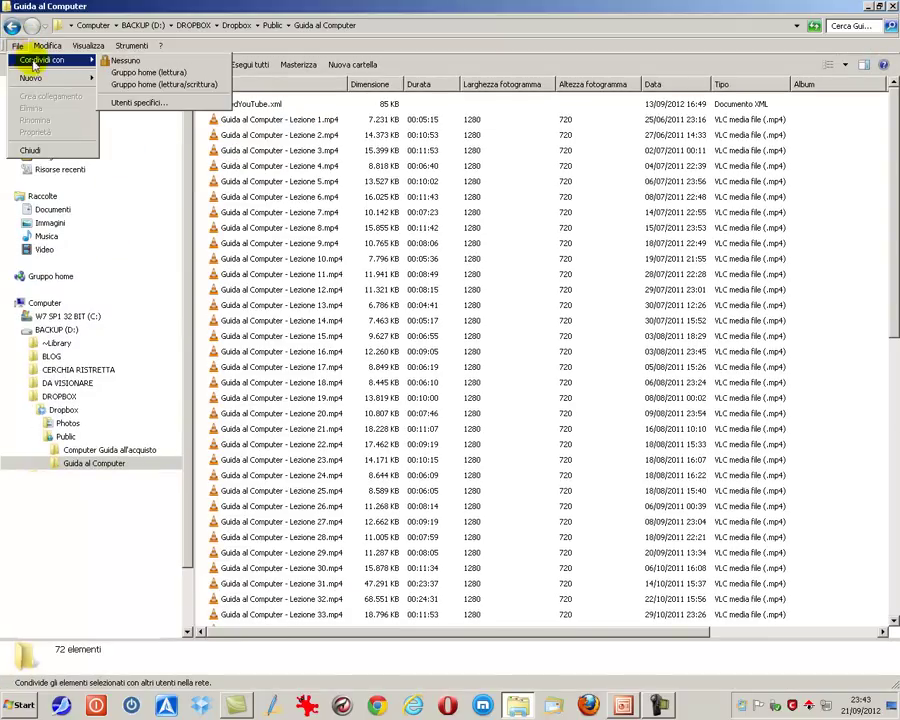
{"action": "mouse_move", "coordinate": [45, 50]}
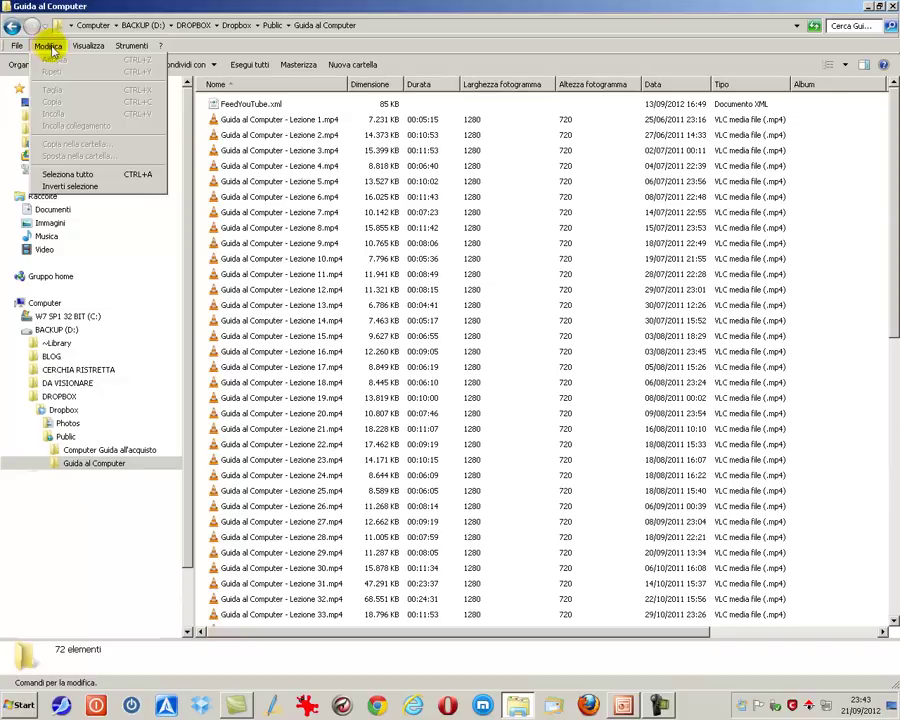
{"action": "mouse_move", "coordinate": [72, 46]}
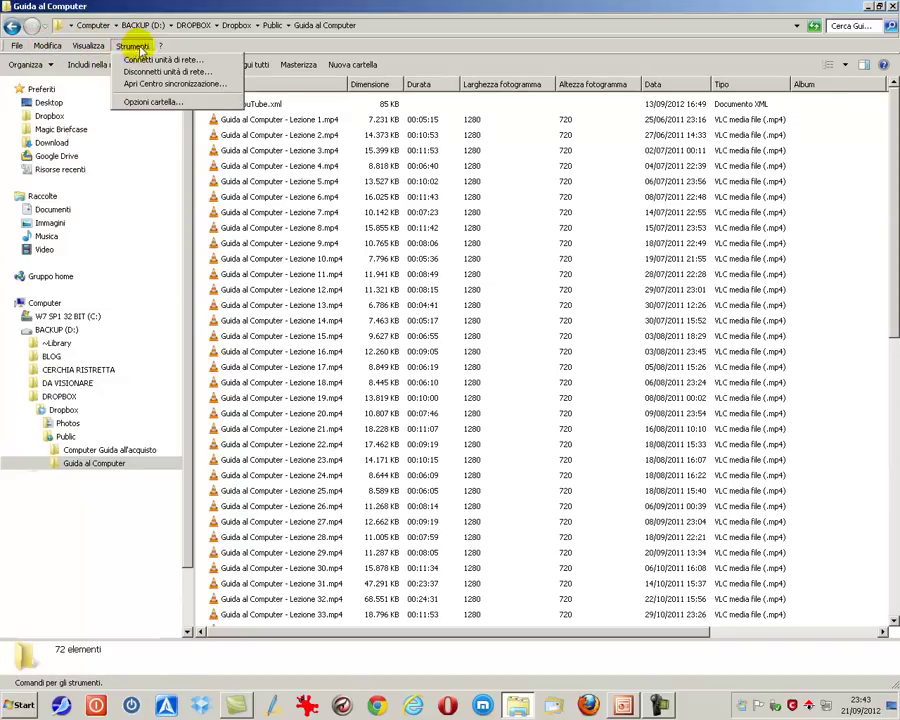
{"action": "mouse_move", "coordinate": [158, 47]}
{"action": "mouse_move", "coordinate": [131, 46]}
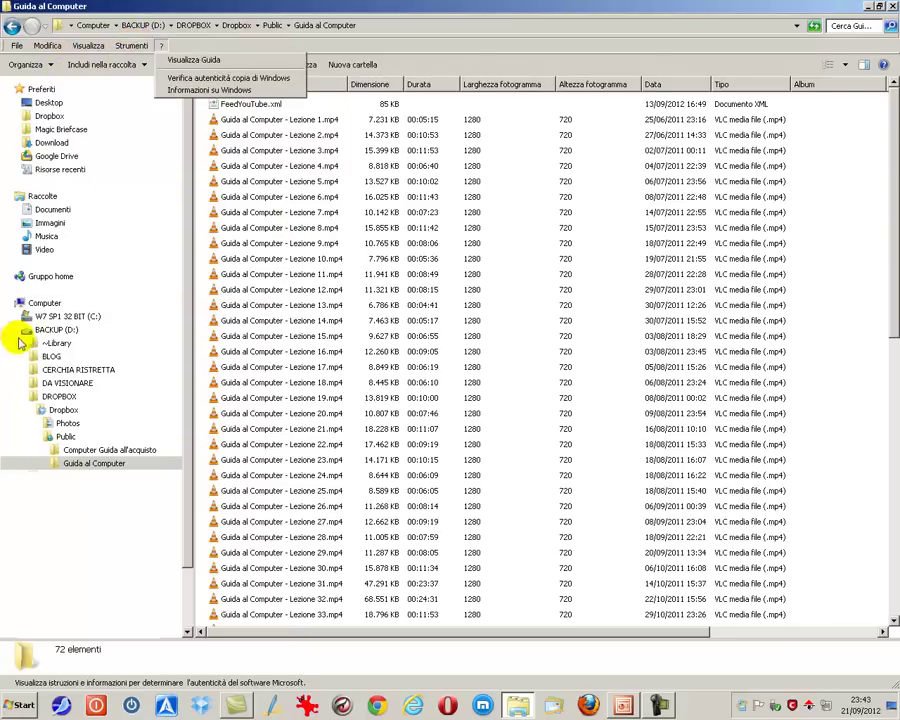
{"action": "left_click", "coordinate": [253, 277]}
Select Guida al Computer - Lezione 4.mp4 and view the programs available to play it.
{"action": "left_click", "coordinate": [245, 166]}
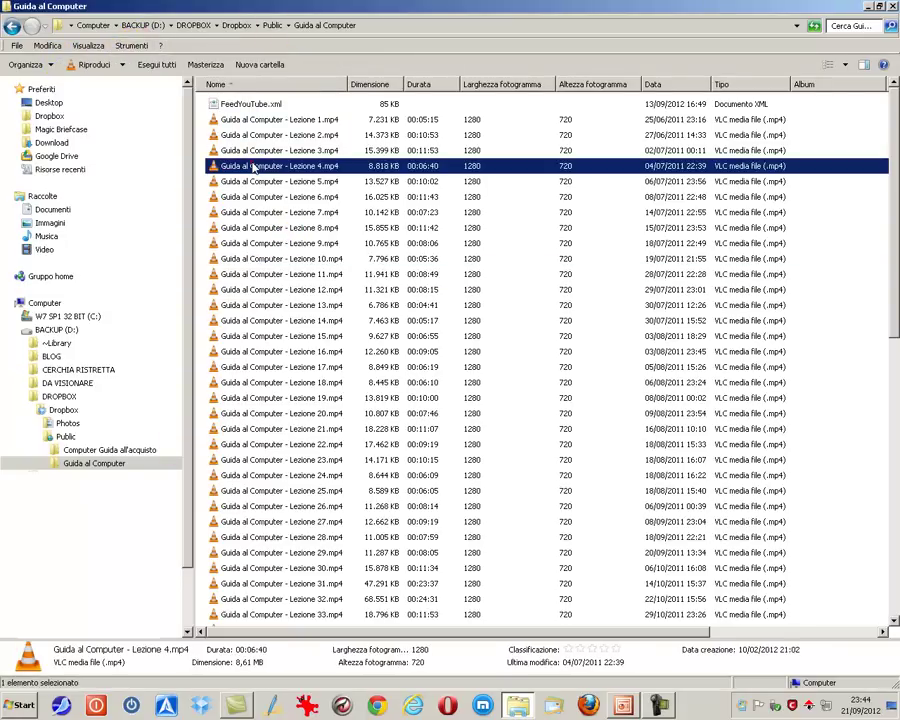
{"action": "left_click", "coordinate": [123, 65]}
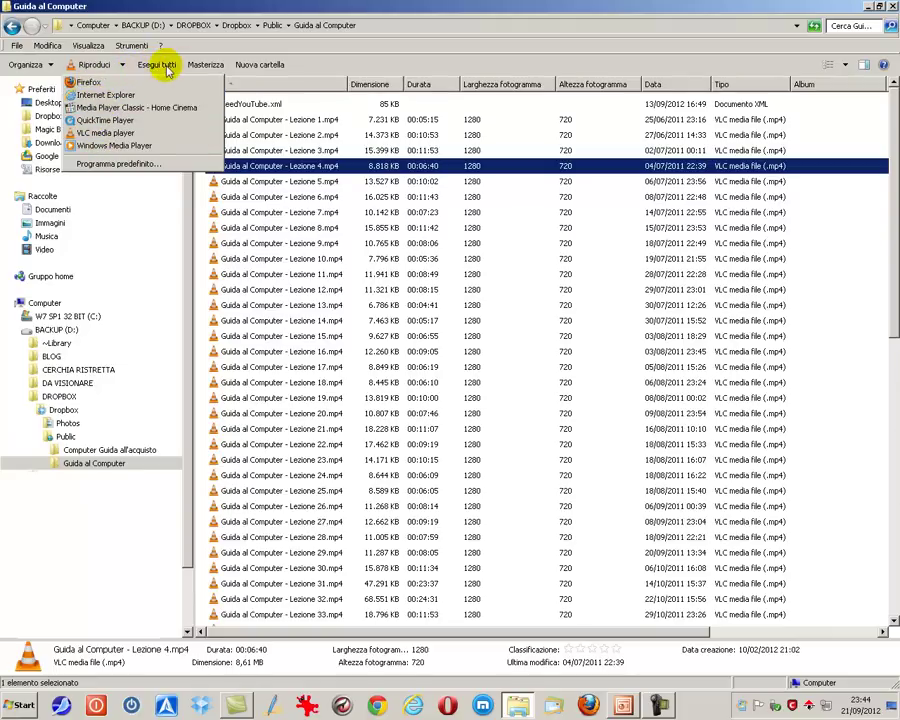
Select the range Lezione 2 to 7, and replace it with Lezione 9 to 13 plus the individual files Lezione 7, 5 and 3.
{"action": "left_click", "coordinate": [300, 134]}
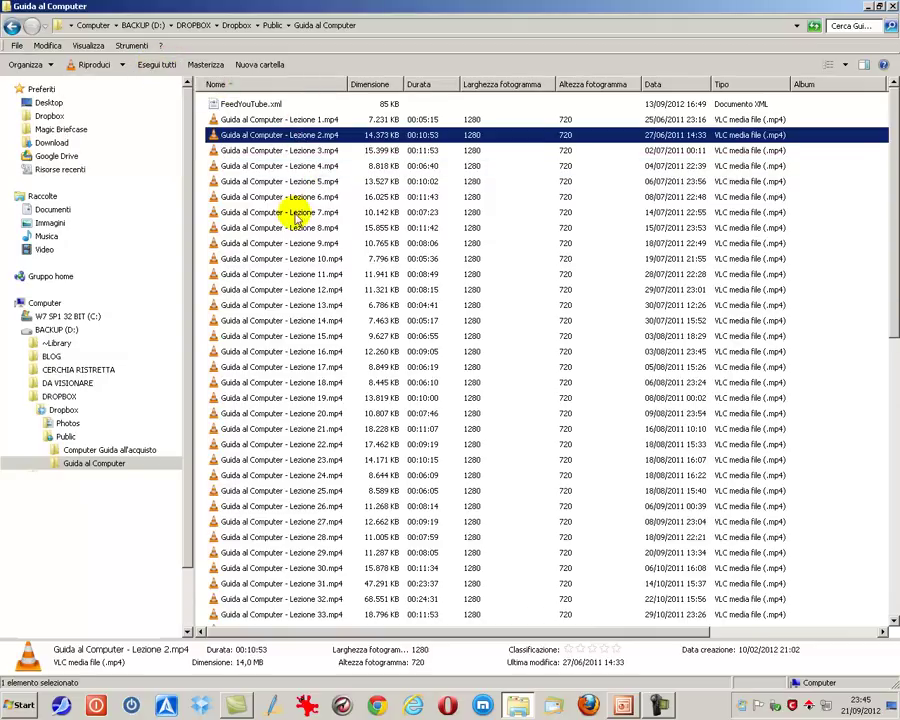
{"action": "left_click", "coordinate": [296, 212], "text": "shift"}
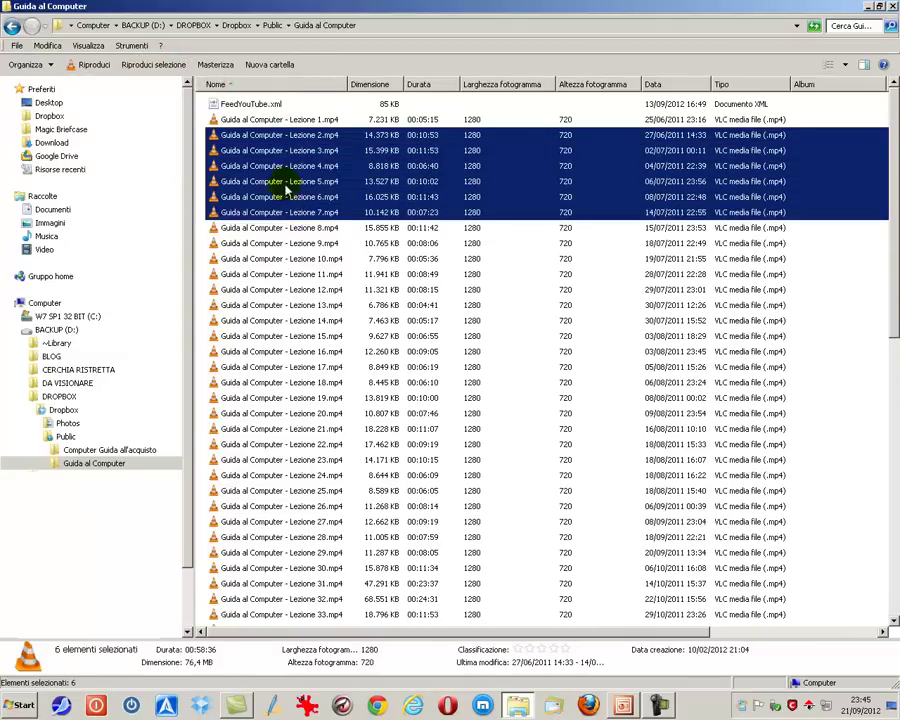
{"action": "left_click", "coordinate": [262, 243]}
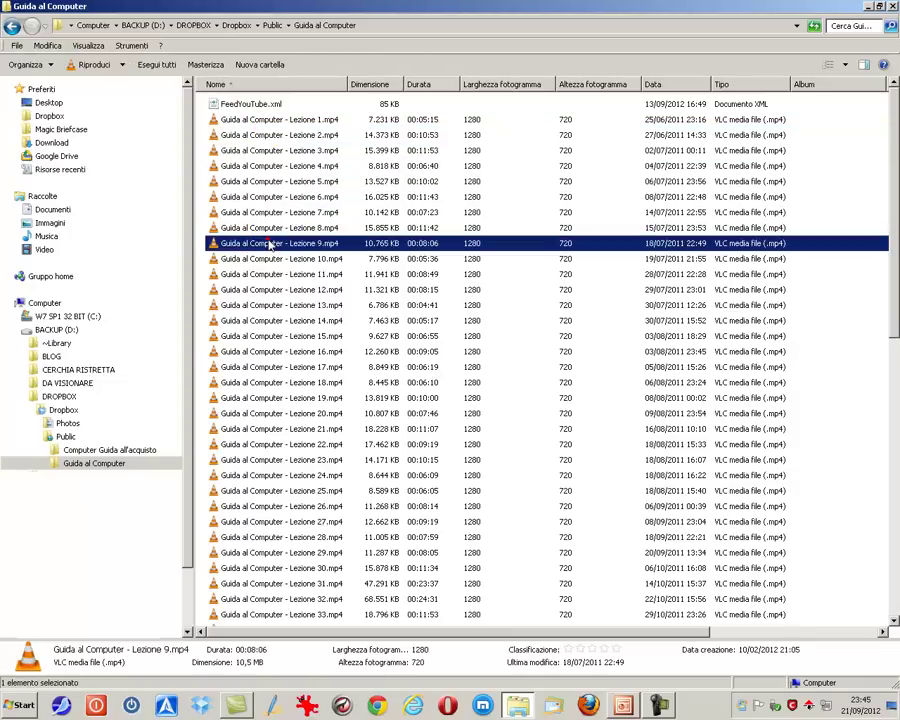
{"action": "left_click", "coordinate": [268, 305], "text": "shift"}
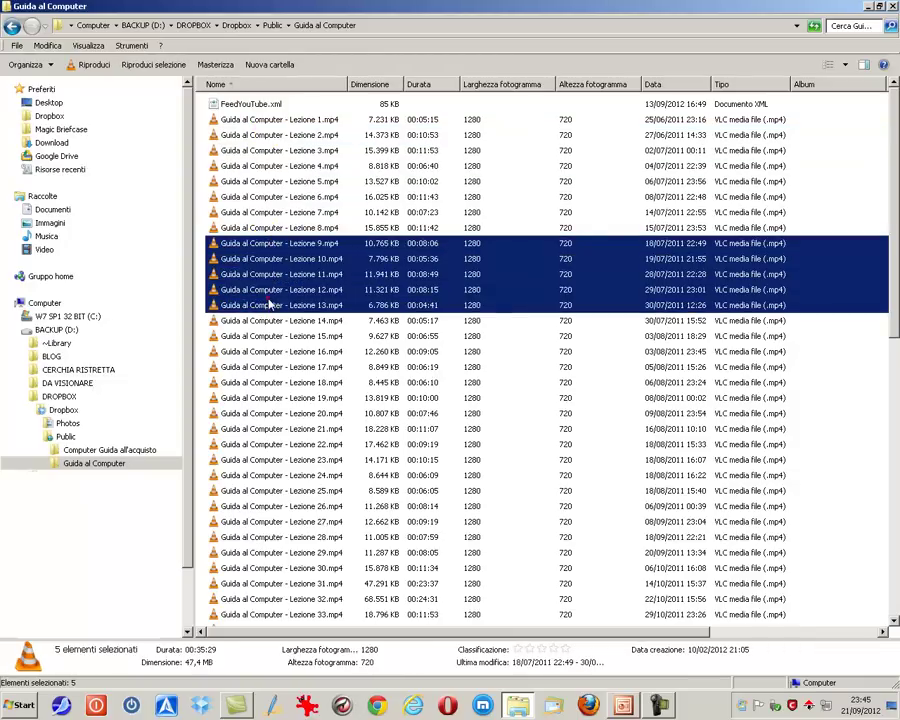
{"action": "left_click", "coordinate": [270, 212], "text": "ctrl"}
{"action": "left_click", "coordinate": [270, 181], "text": "ctrl"}
{"action": "left_click", "coordinate": [268, 150], "text": "ctrl"}
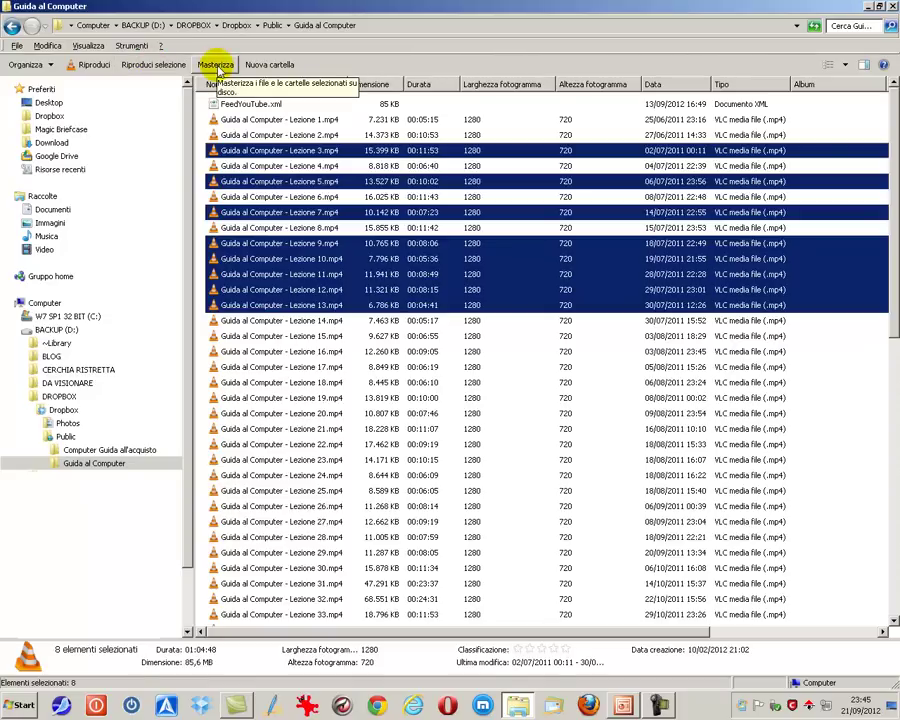
Create a new folder in Guida al Computer, keeping its default name.
{"action": "left_click", "coordinate": [269, 66]}
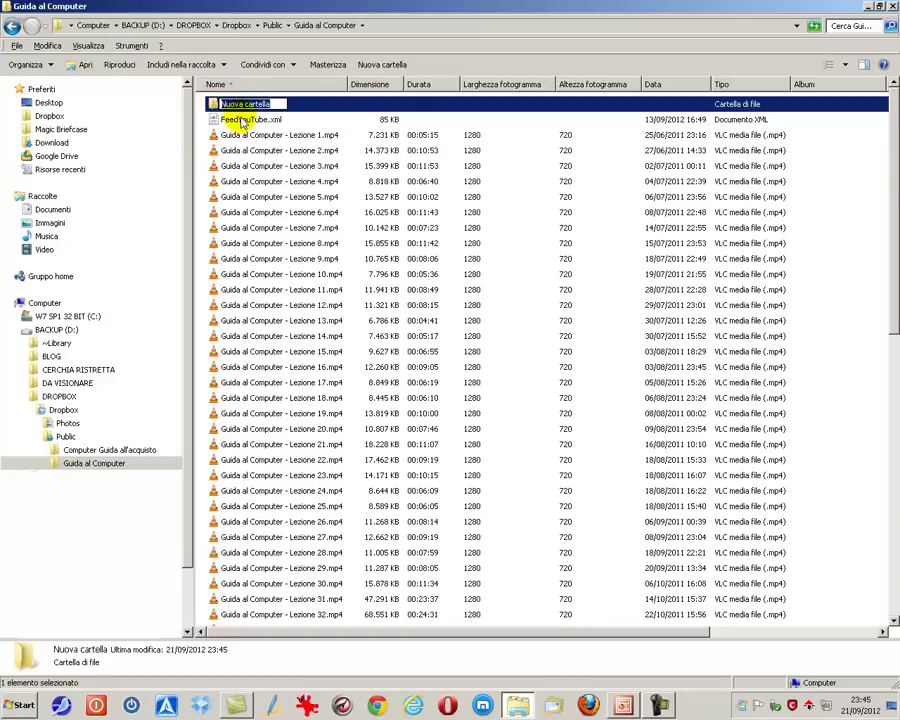
{"action": "left_click", "coordinate": [238, 118]}
Select the files Lezione 3 to Lezione 13 together and view the Organizza commands available for them.
{"action": "left_click_drag", "start_coordinate": [526, 145], "coordinate": [300, 302]}
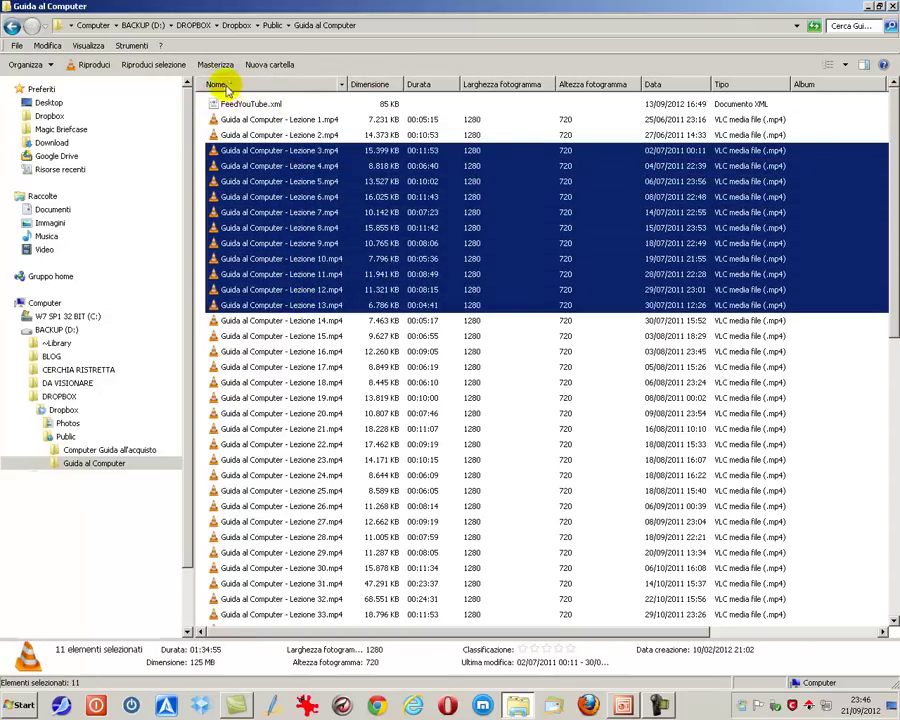
{"action": "left_click", "coordinate": [55, 66]}
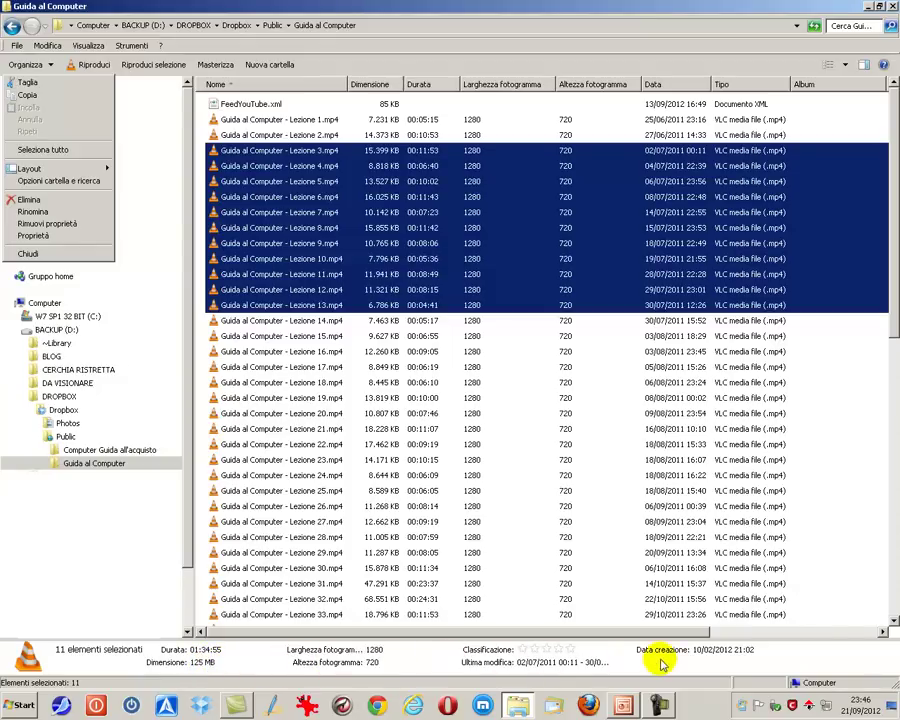
Select only Lezione 9 and examine the File, Modifica, Visualizza and Strumenti commands available for it.
{"action": "left_click", "coordinate": [302, 352]}
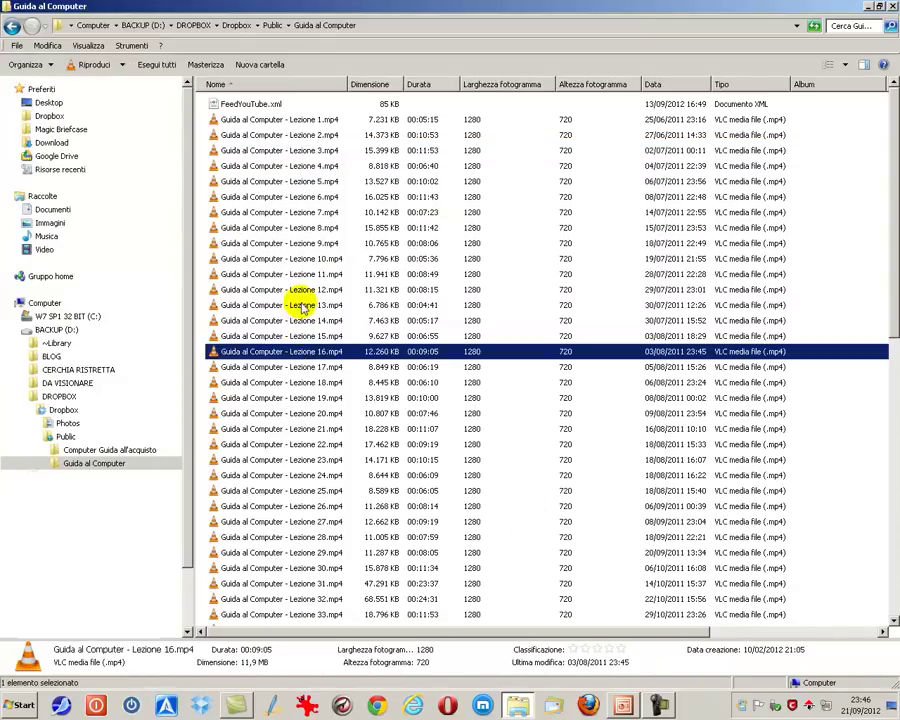
{"action": "left_click", "coordinate": [300, 305]}
{"action": "left_click", "coordinate": [300, 256]}
{"action": "left_click", "coordinate": [298, 245]}
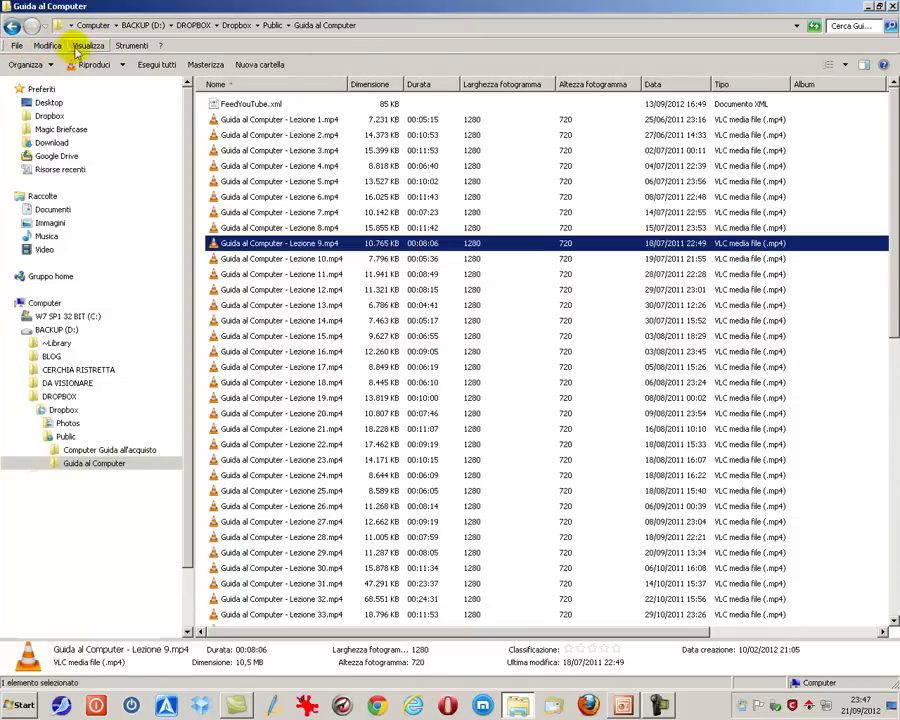
{"action": "left_click", "coordinate": [18, 46]}
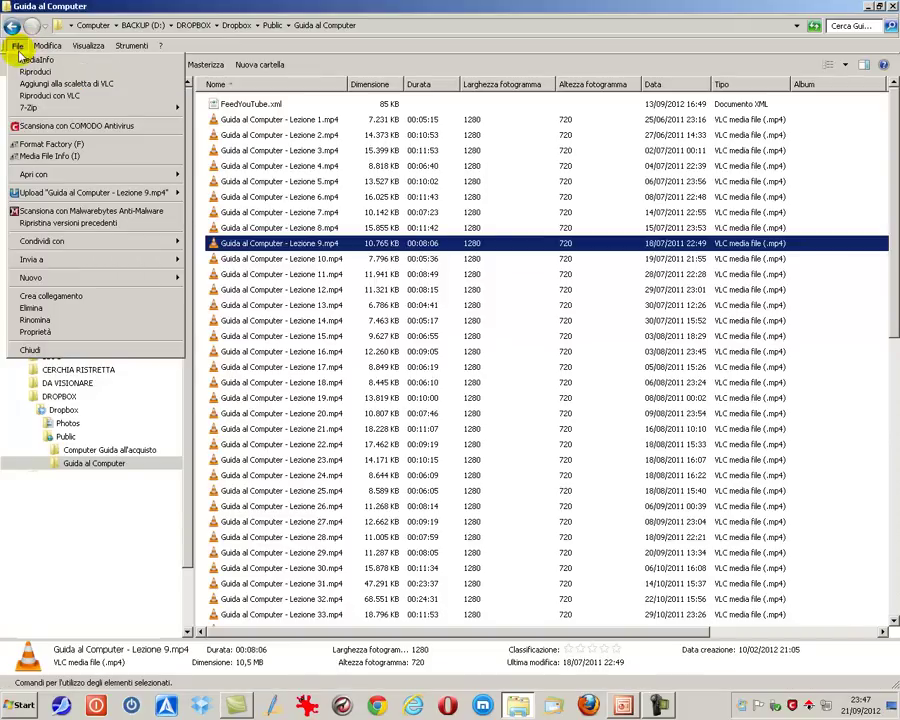
{"action": "mouse_move", "coordinate": [48, 46]}
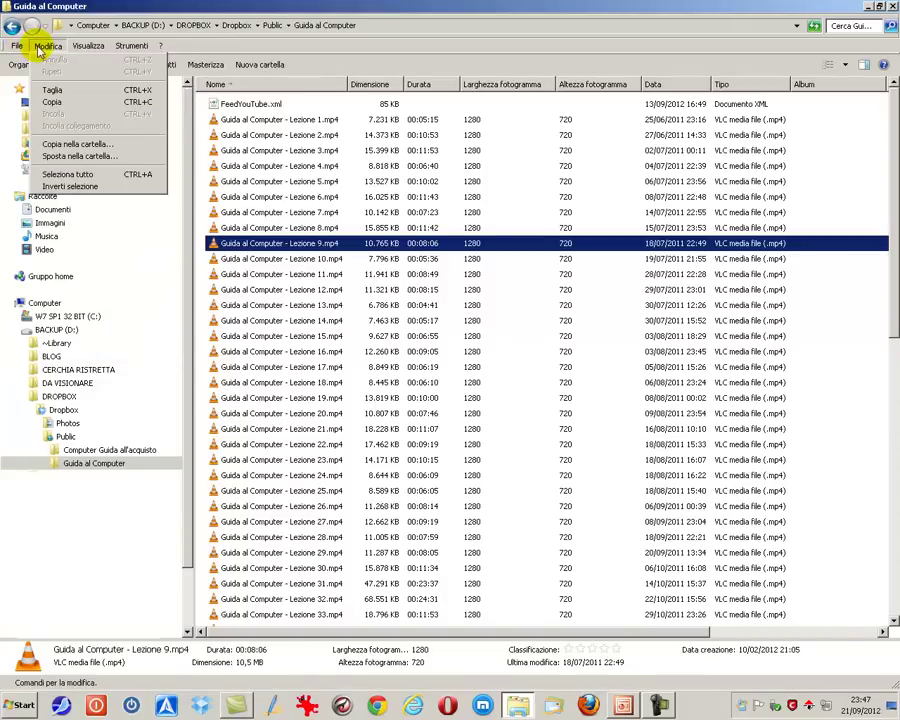
{"action": "mouse_move", "coordinate": [78, 44]}
{"action": "mouse_move", "coordinate": [128, 45]}
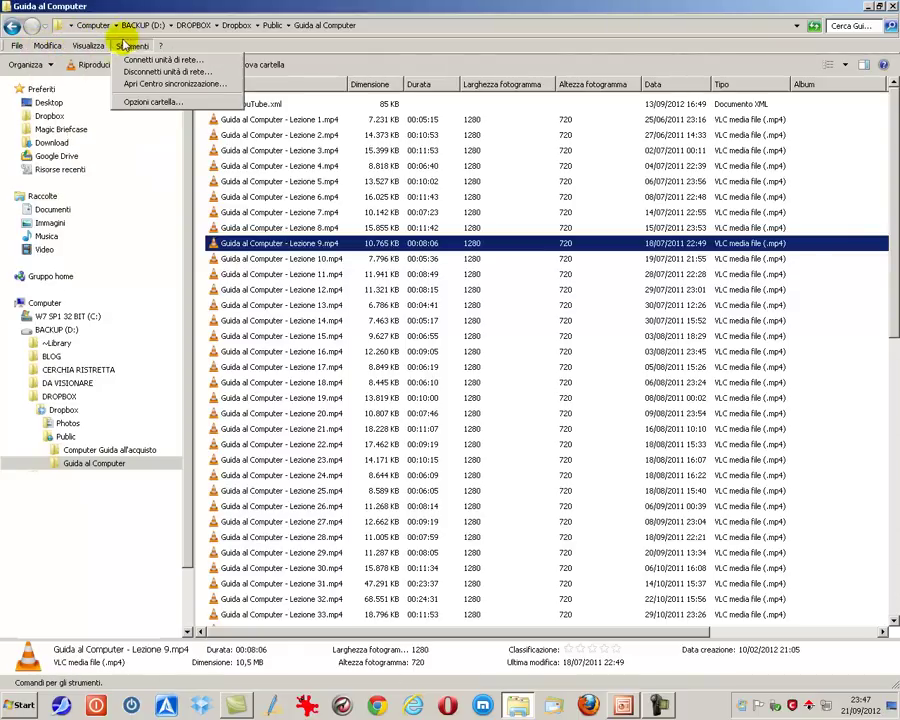
View the context commands for Lezione 12, dismiss them and clear the file selection.
{"action": "right_click", "coordinate": [314, 289]}
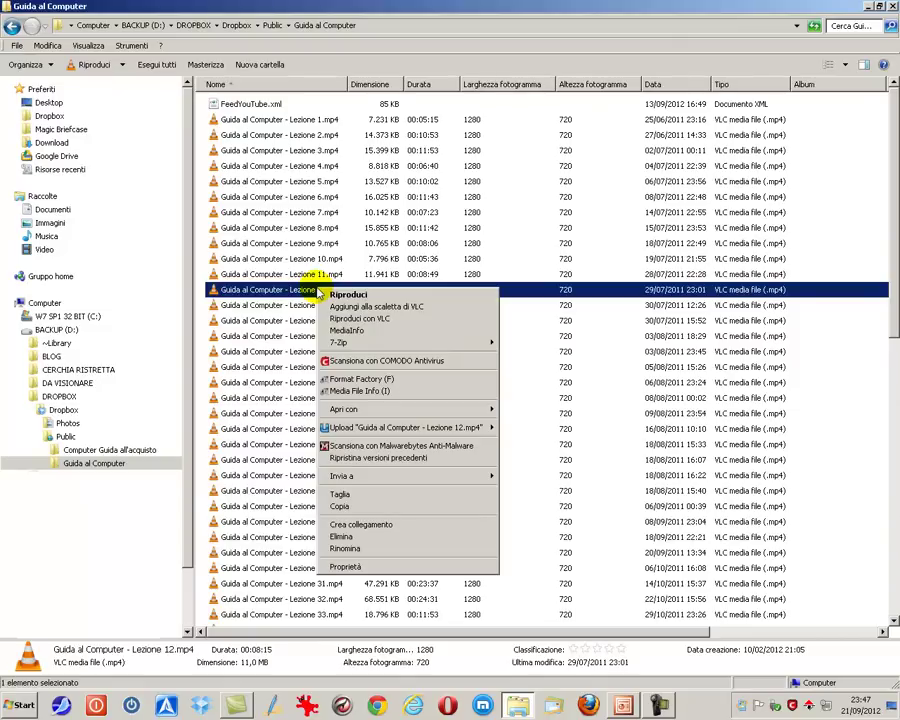
{"action": "key", "text": "Escape"}
{"action": "key", "text": "F5"}
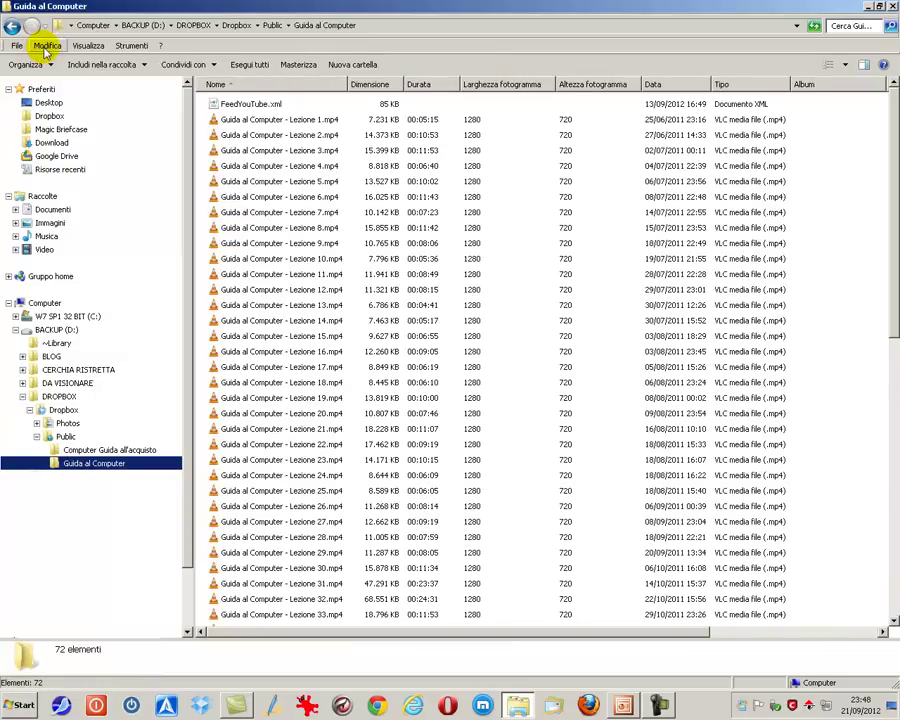
Select all items in the Guida al Computer folder and review the File commands available for them.
{"action": "left_click", "coordinate": [45, 47]}
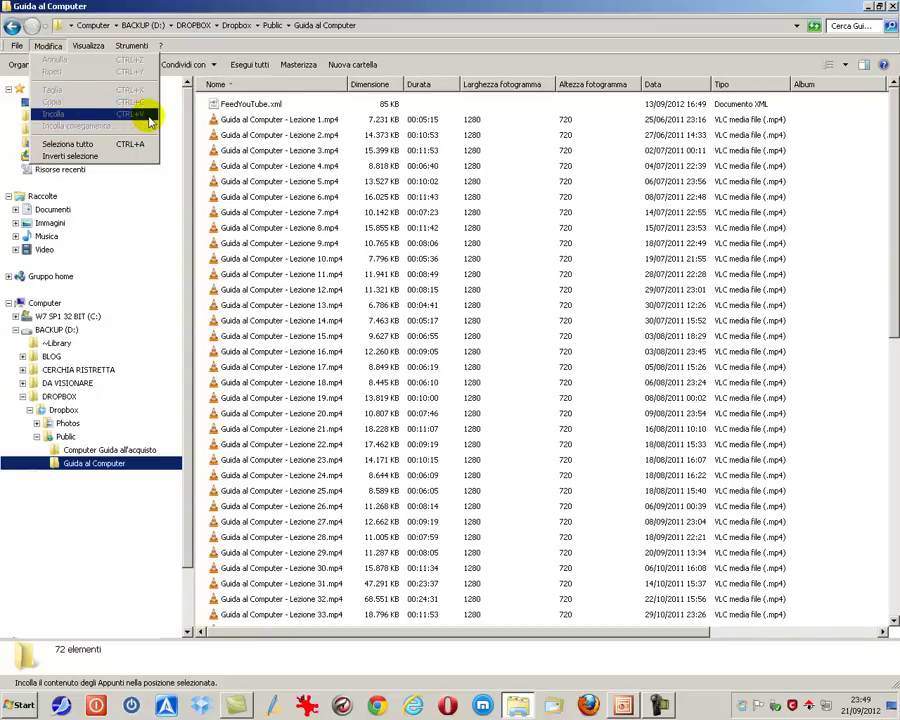
{"action": "left_click", "coordinate": [68, 145]}
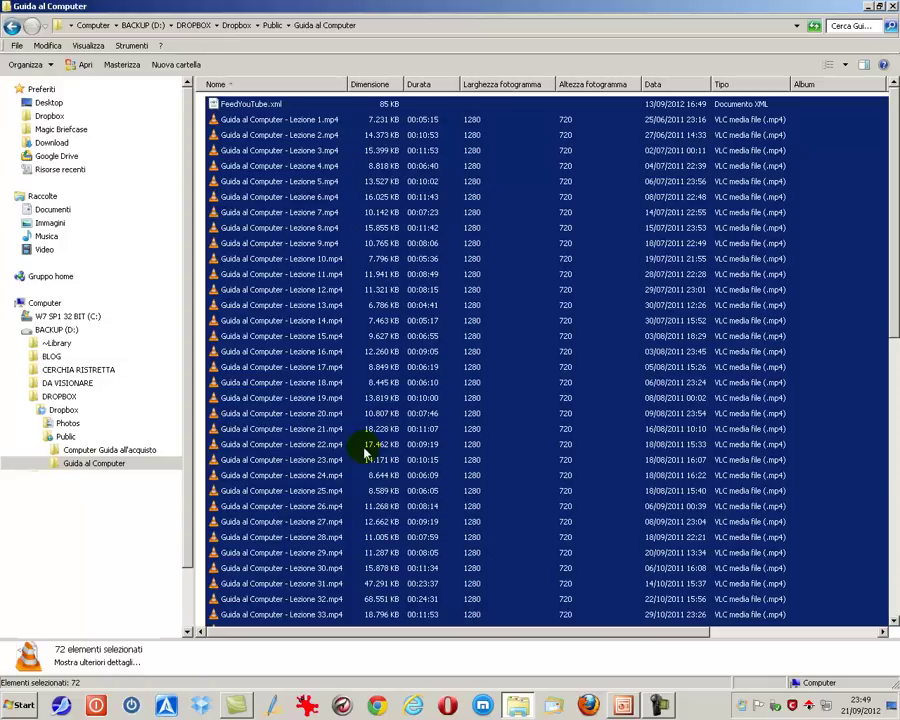
{"action": "left_click", "coordinate": [15, 45]}
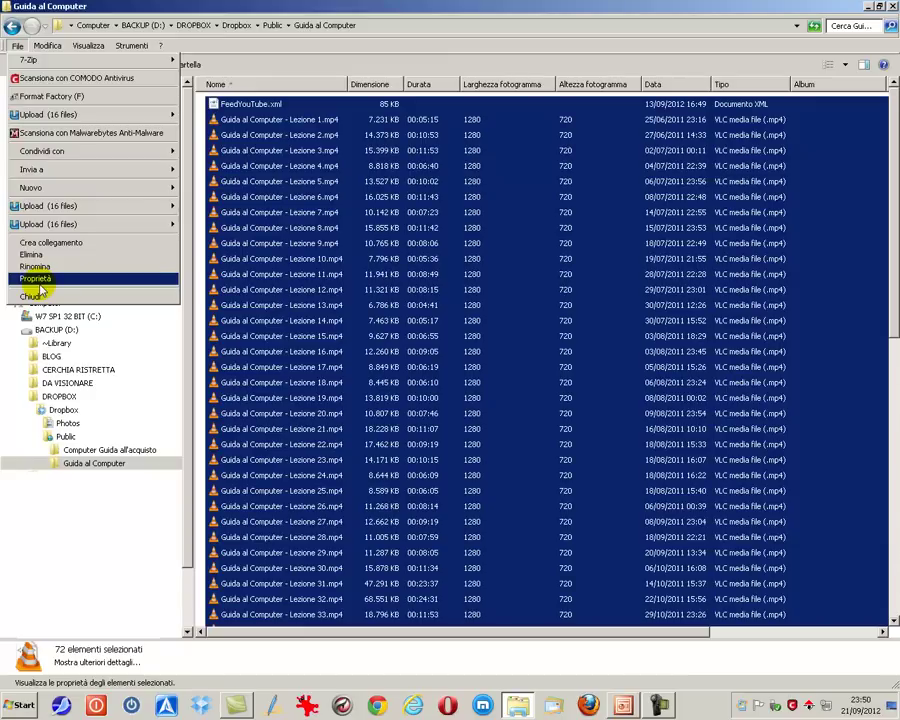
Select only Lezione 7, review its editing commands and open the Windows help (Visualizza Guida).
{"action": "left_click", "coordinate": [280, 212]}
{"action": "left_click", "coordinate": [15, 46]}
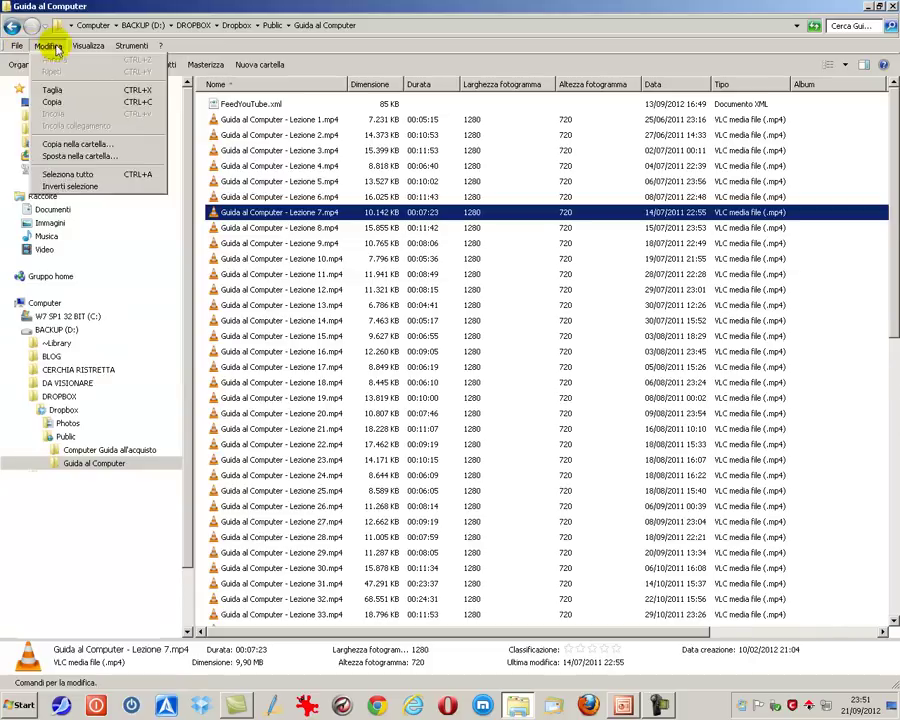
{"action": "mouse_move", "coordinate": [161, 46]}
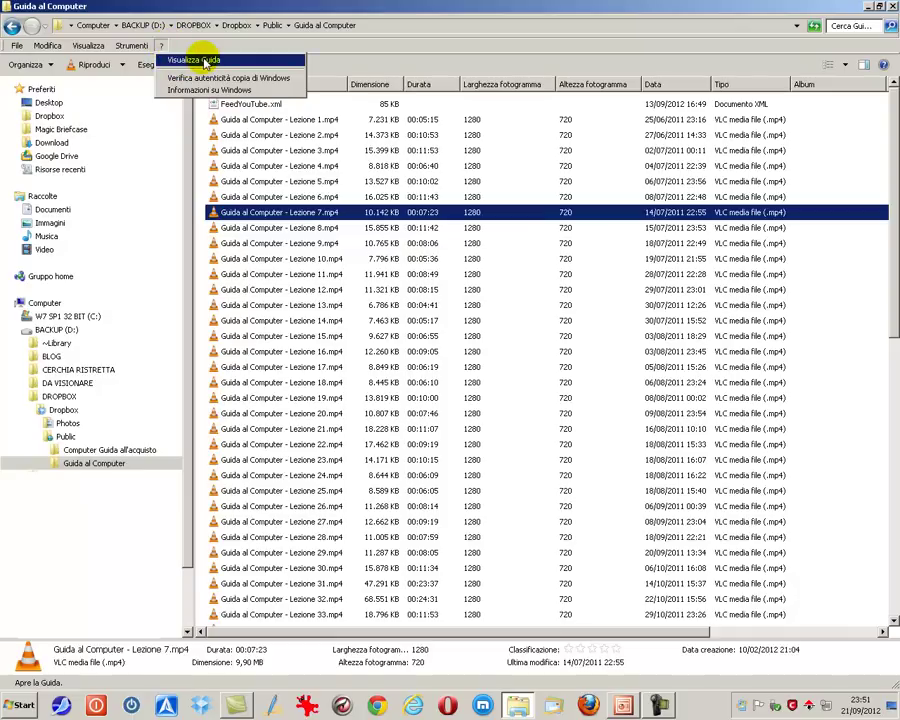
{"action": "left_click", "coordinate": [205, 61]}
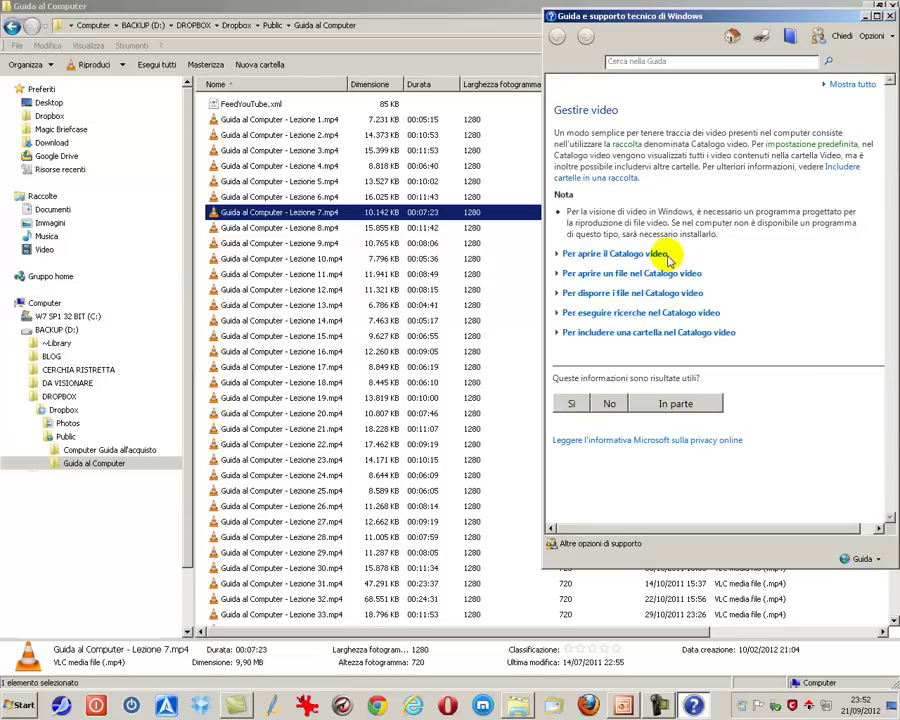
Show the Windows version information (Informazioni su Windows).
{"action": "left_click", "coordinate": [165, 46]}
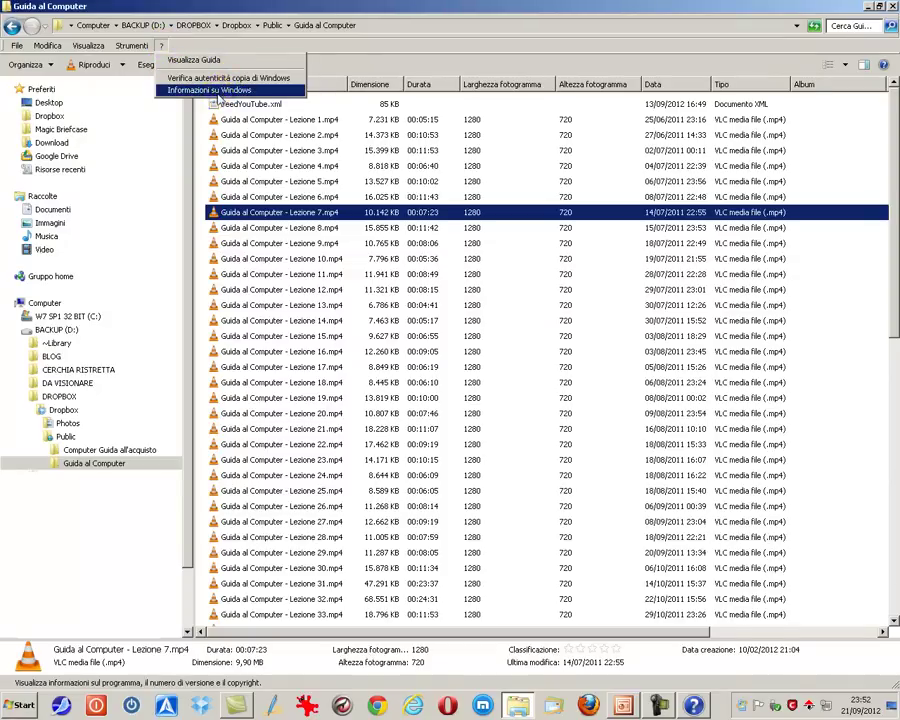
{"action": "left_click", "coordinate": [219, 91]}
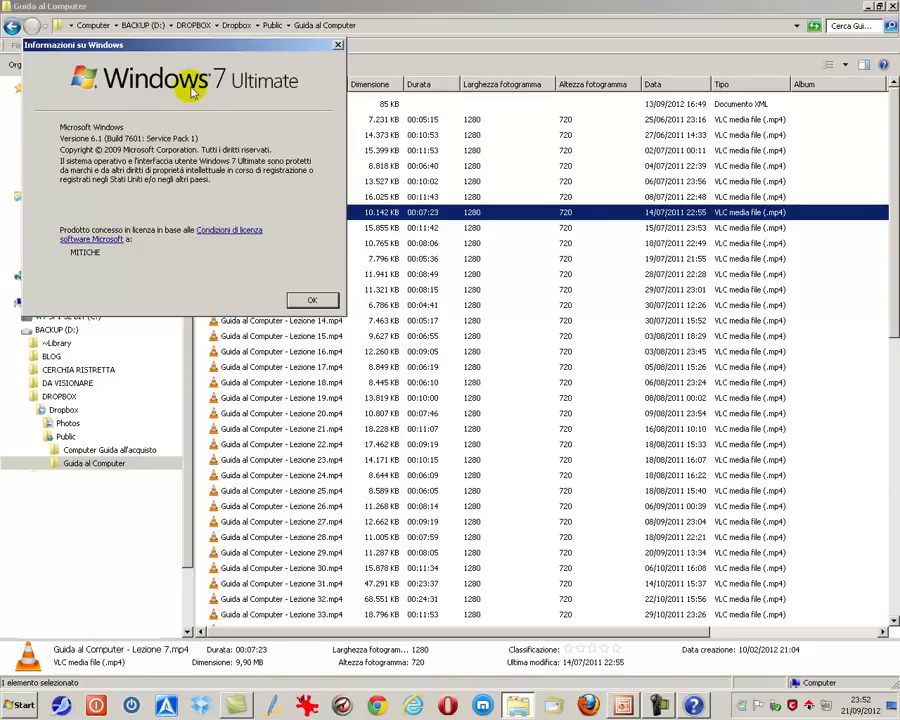